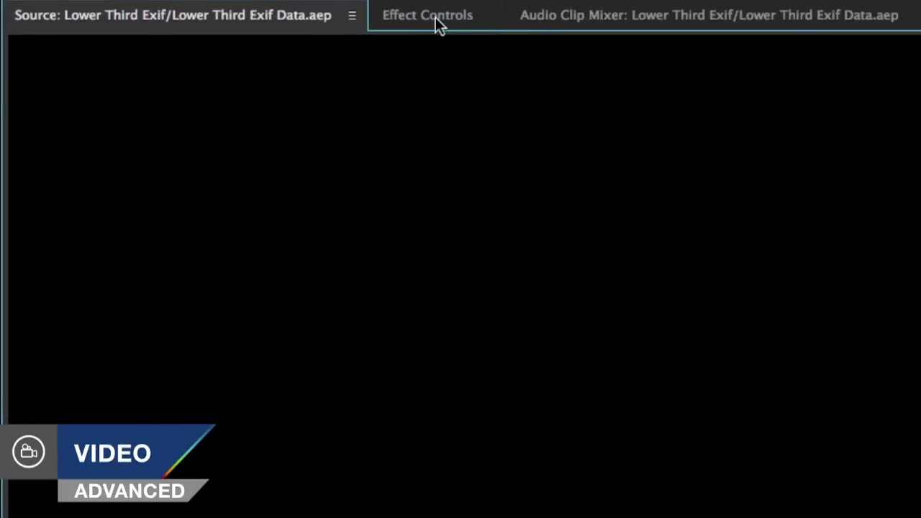
Show the Effect Controls for the source loaded in the Source Monitor.
{"action": "left_click", "coordinate": [181, 26]}
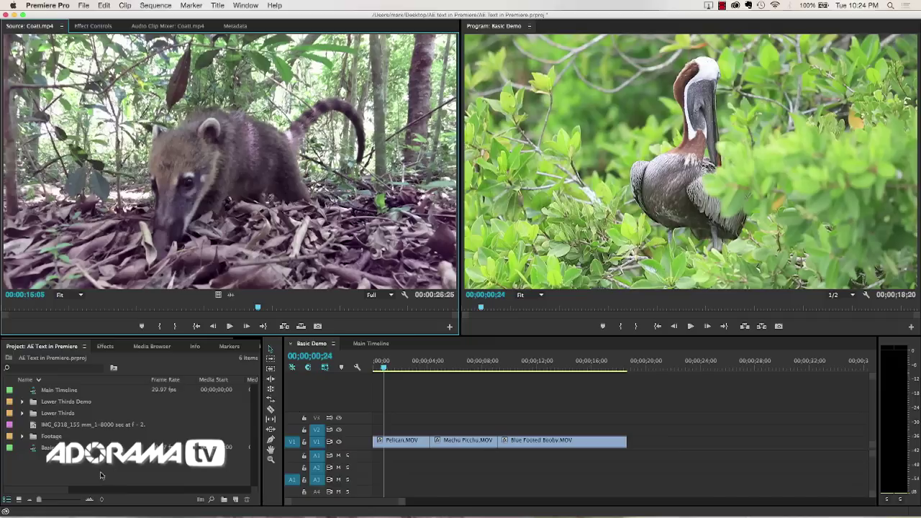
{"action": "right_click", "coordinate": [101, 475]}
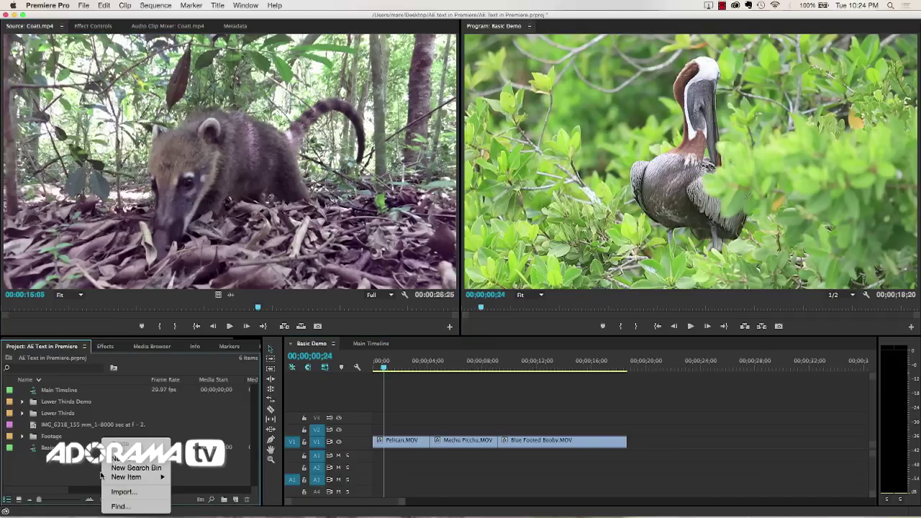
{"action": "left_click", "coordinate": [136, 493]}
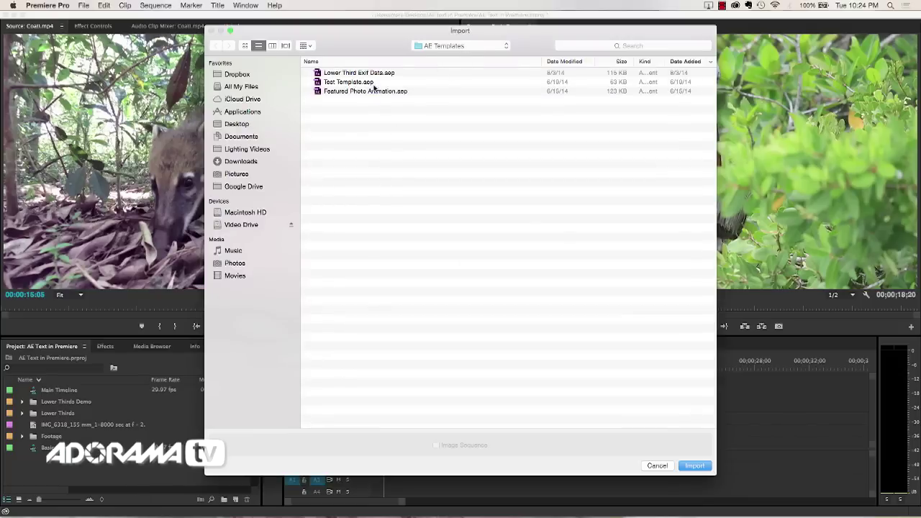
{"action": "left_click", "coordinate": [357, 74]}
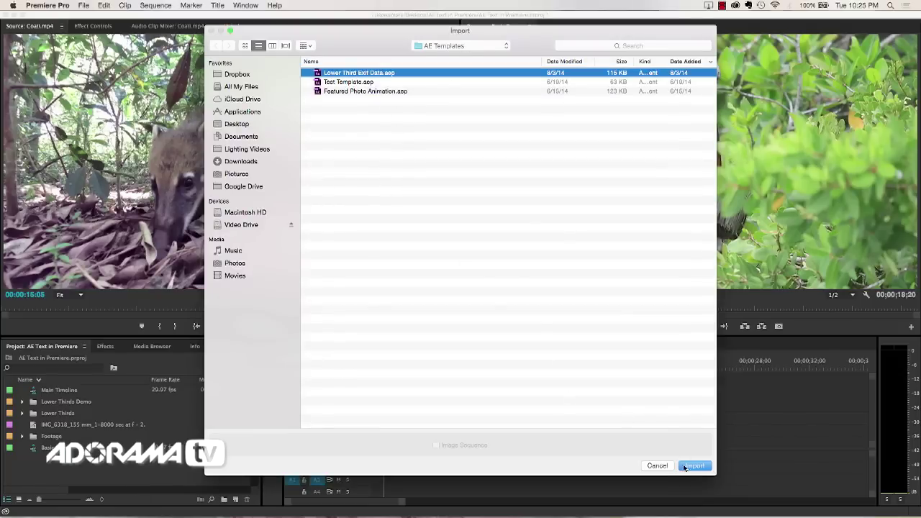
{"action": "left_click", "coordinate": [657, 465]}
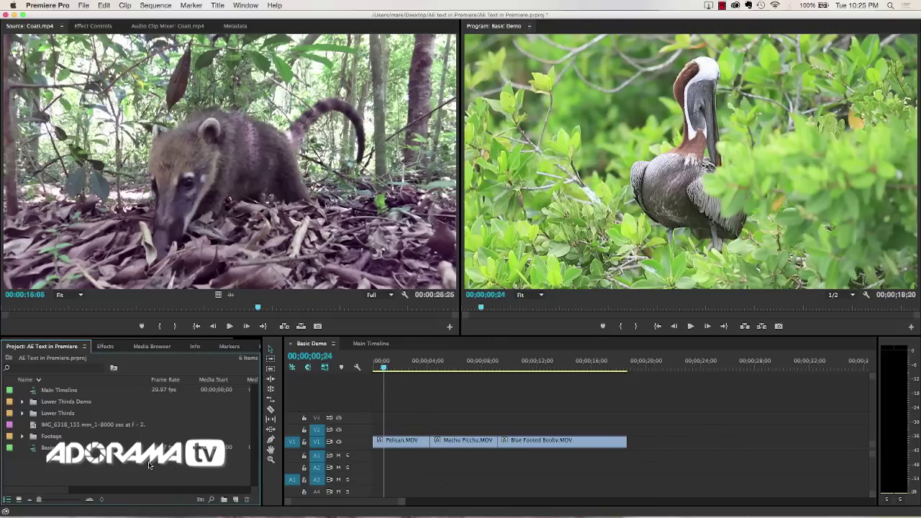
In Media Browser, preview the compositions in Featured Photo Animation.aep and Lower Third Exif Data.aep.
{"action": "left_click", "coordinate": [152, 345]}
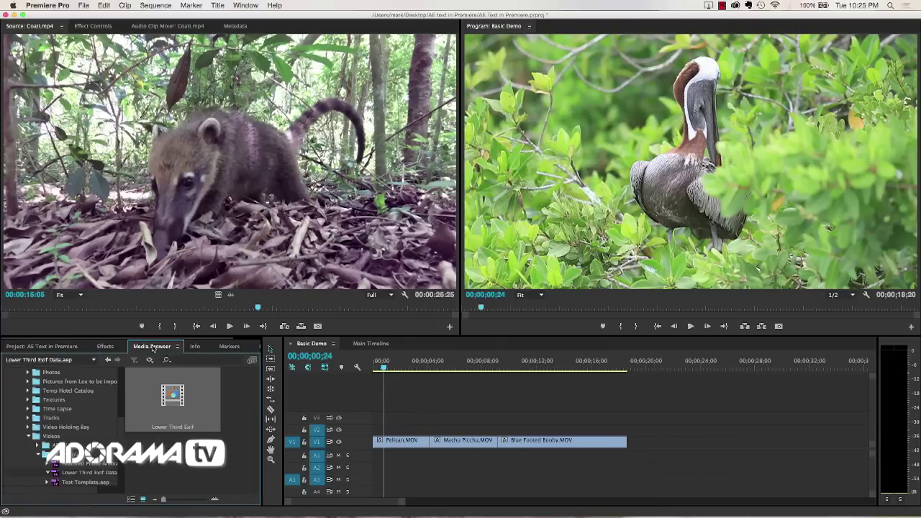
{"action": "left_click", "coordinate": [85, 462]}
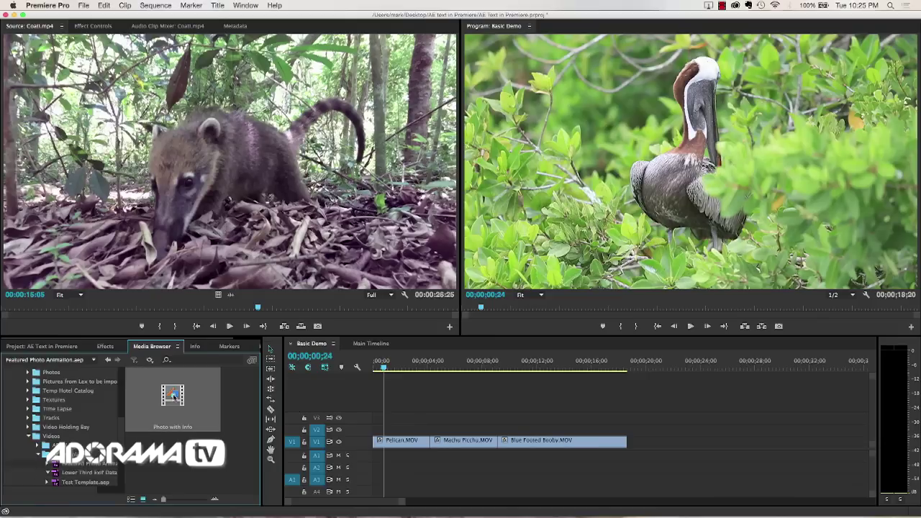
{"action": "double_click", "coordinate": [173, 395]}
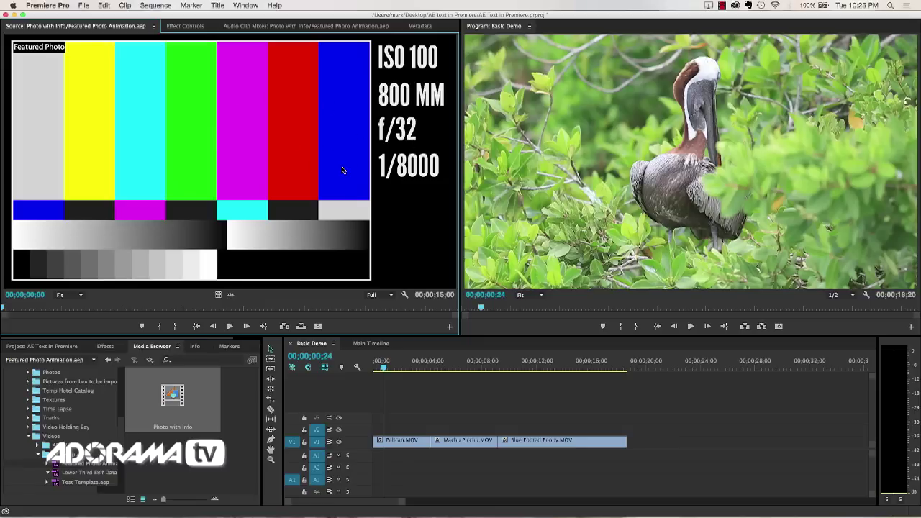
{"action": "left_click", "coordinate": [54, 475]}
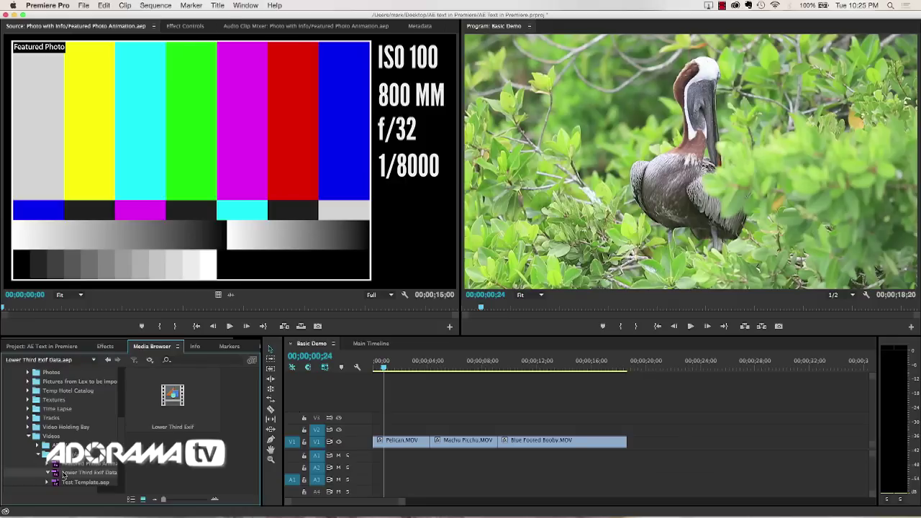
{"action": "double_click", "coordinate": [173, 409]}
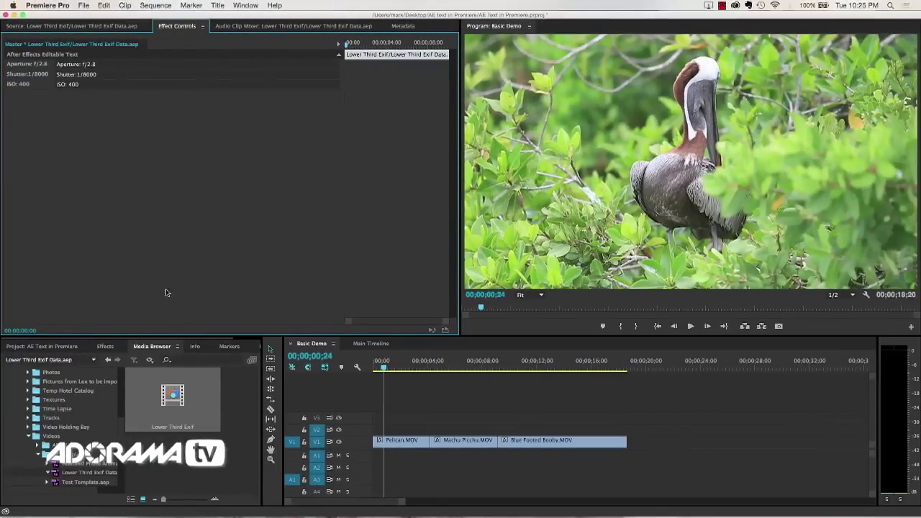
Import the Lower Third Exif composition into the project.
{"action": "right_click", "coordinate": [169, 404]}
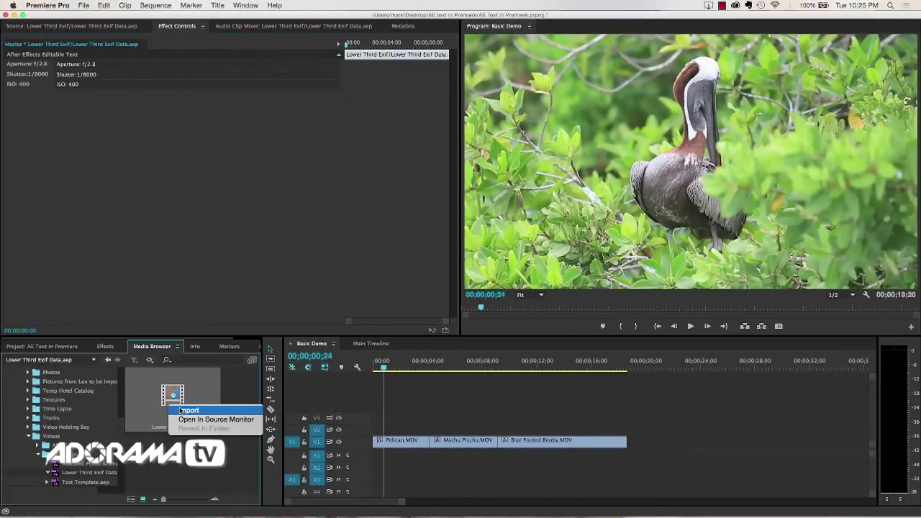
{"action": "left_click", "coordinate": [183, 411]}
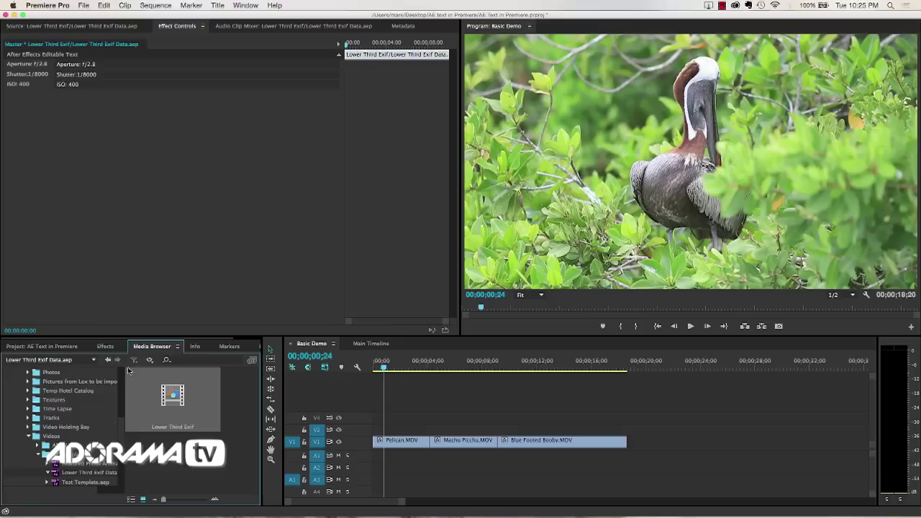
{"action": "left_click", "coordinate": [104, 348]}
{"action": "left_click", "coordinate": [43, 348]}
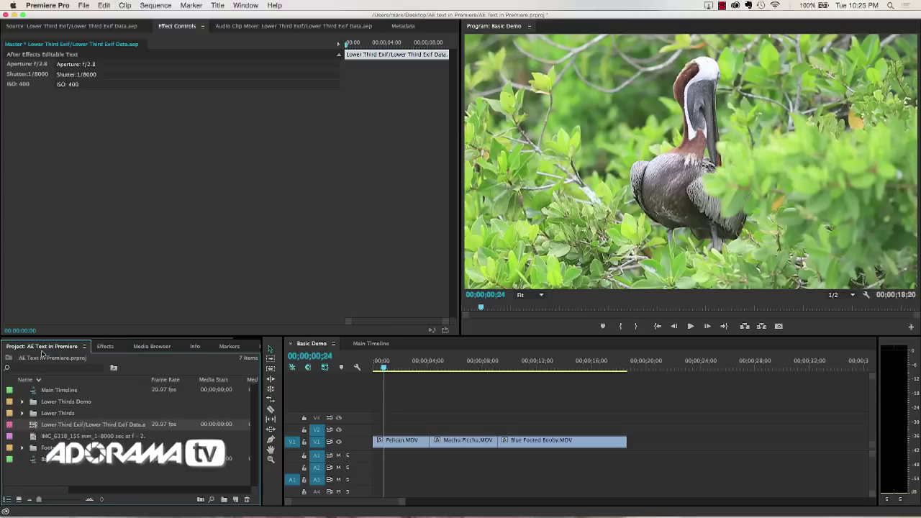
Place IMG_6318 after the last clip on V1 and load the Lower Third Exif composition.
{"action": "left_click", "coordinate": [655, 365]}
{"action": "left_click_drag", "start_coordinate": [35, 437], "coordinate": [650, 447]}
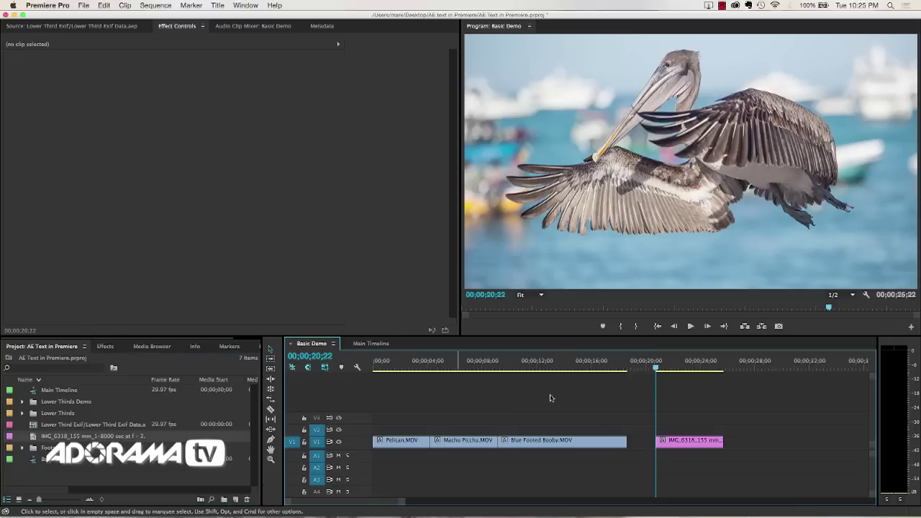
{"action": "left_click", "coordinate": [36, 428]}
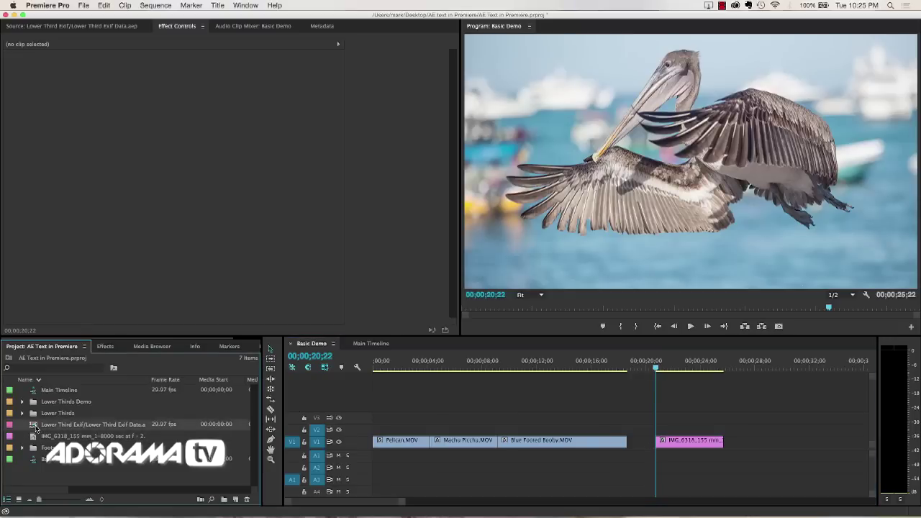
{"action": "double_click", "coordinate": [35, 428]}
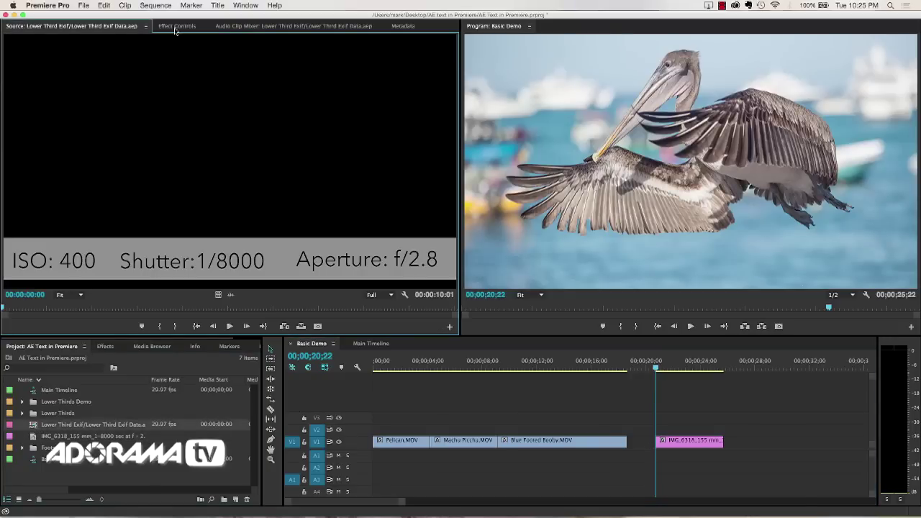
Change the lower third's Aperture to f/16 and Shutter to 1/2000.
{"action": "left_click", "coordinate": [176, 26]}
{"action": "left_click", "coordinate": [112, 65]}
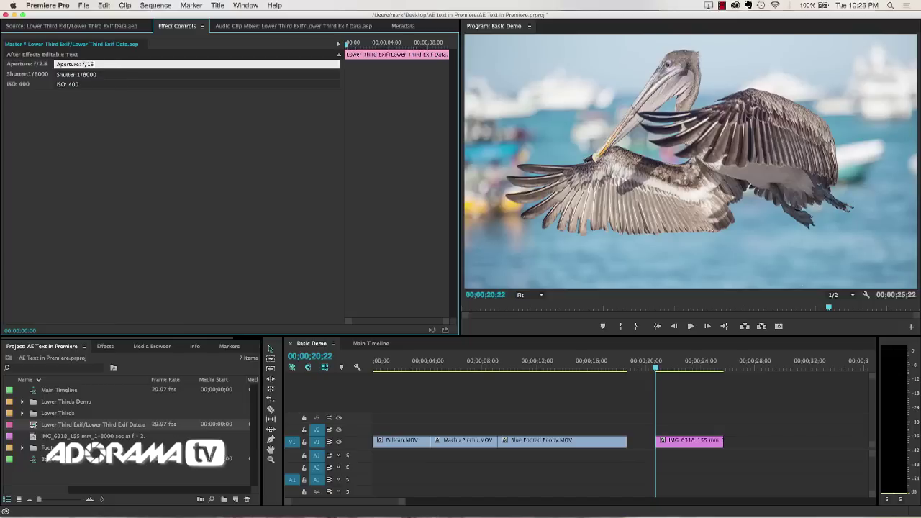
{"action": "left_click", "coordinate": [115, 75]}
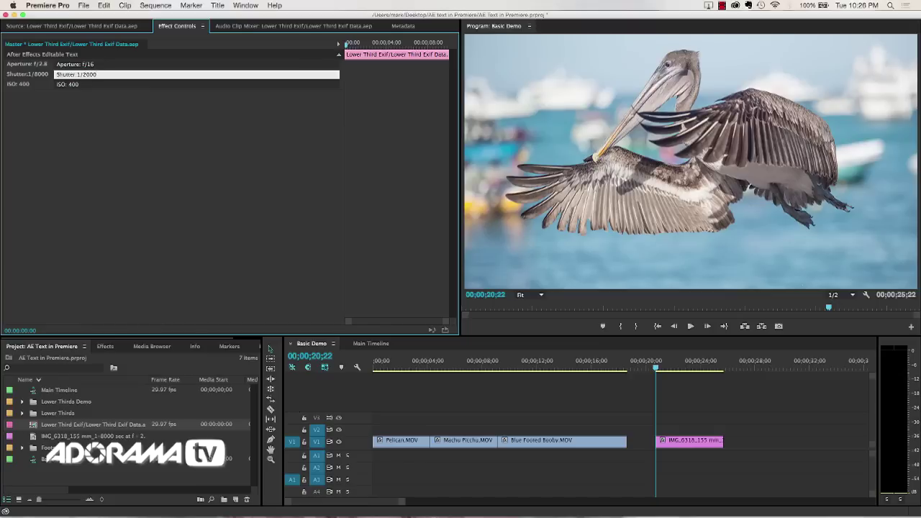
{"action": "key", "text": "Return"}
{"action": "left_click", "coordinate": [97, 25]}
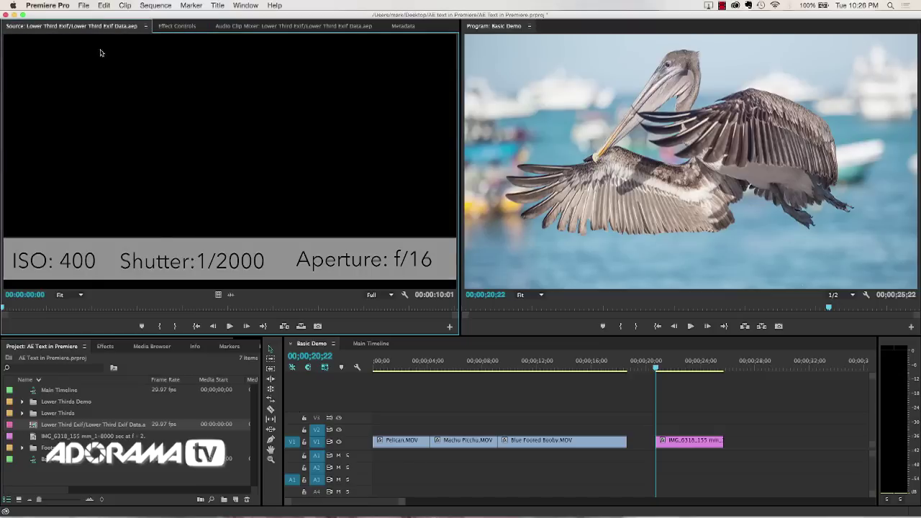
Test the lower third over IMG_6318 on V2, then delete both test clips.
{"action": "left_click_drag", "start_coordinate": [218, 295], "coordinate": [656, 428]}
{"action": "left_click", "coordinate": [684, 369]}
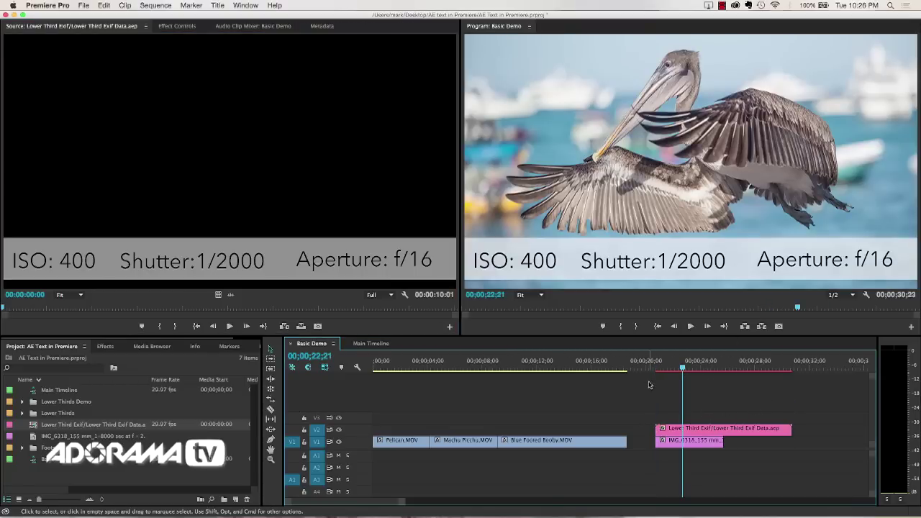
{"action": "left_click_drag", "start_coordinate": [647, 392], "coordinate": [806, 449]}
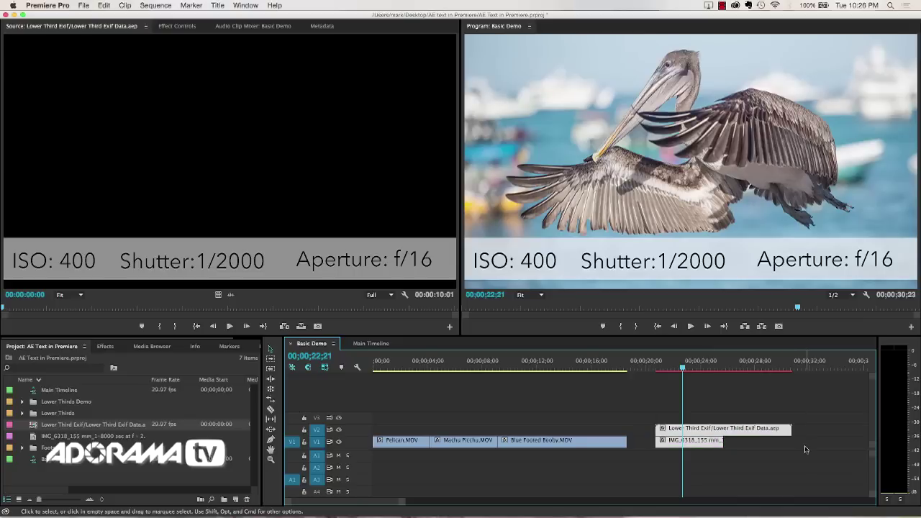
{"action": "key", "text": "Delete"}
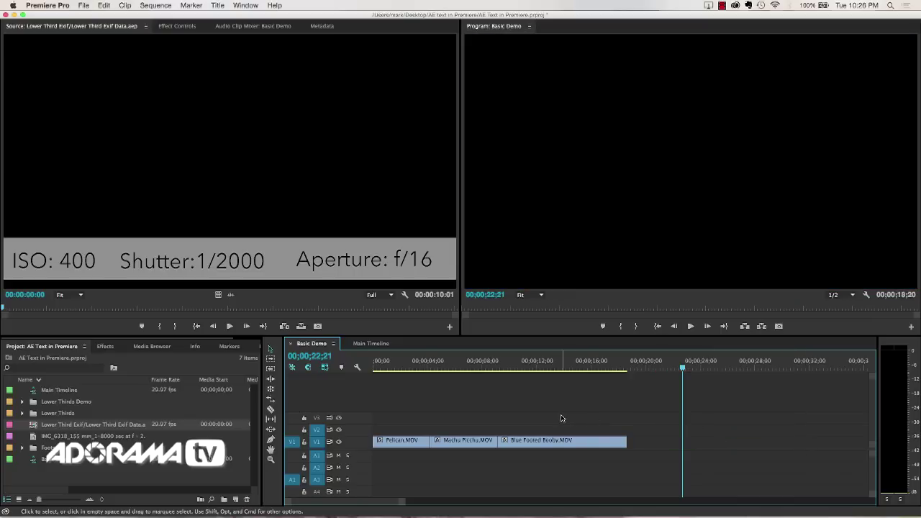
{"action": "left_click", "coordinate": [402, 368]}
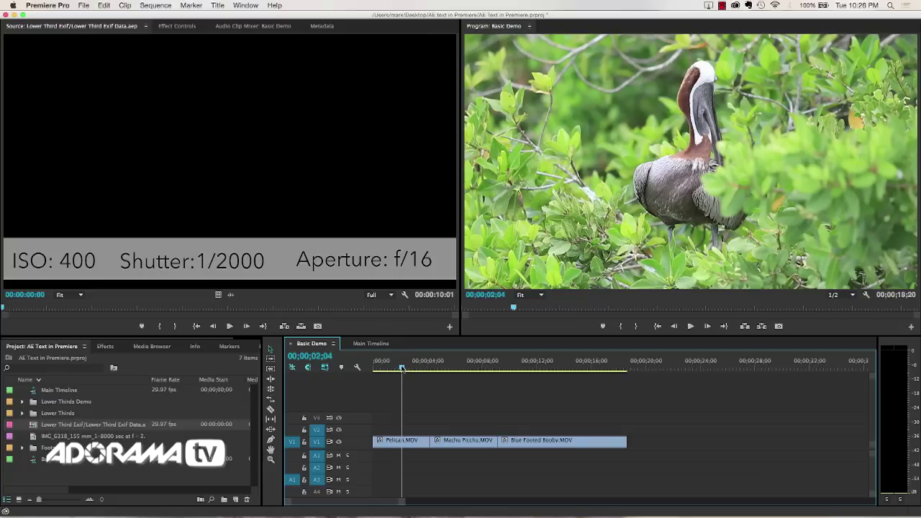
Expand the Lower Thirds bin and load Lower Third Black AE Master Template, rewound to its start.
{"action": "left_click_drag", "start_coordinate": [401, 367], "coordinate": [521, 370]}
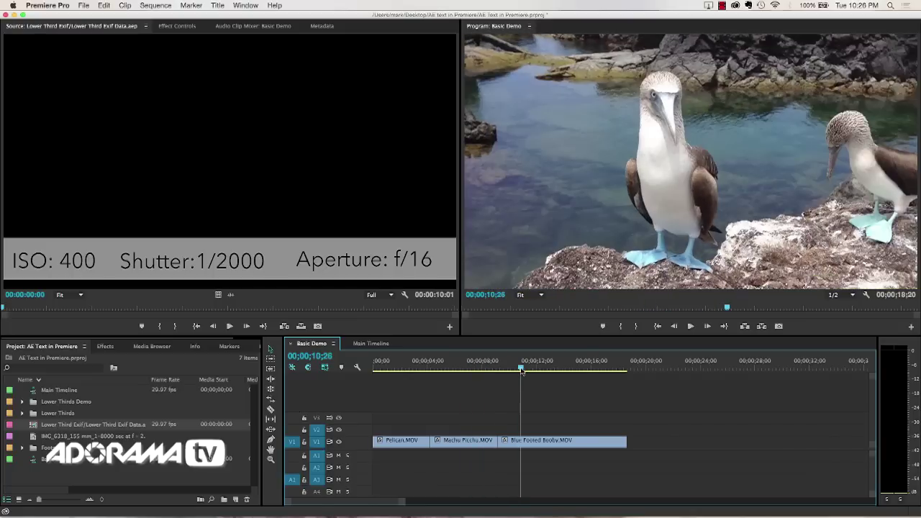
{"action": "left_click_drag", "start_coordinate": [521, 370], "coordinate": [357, 367]}
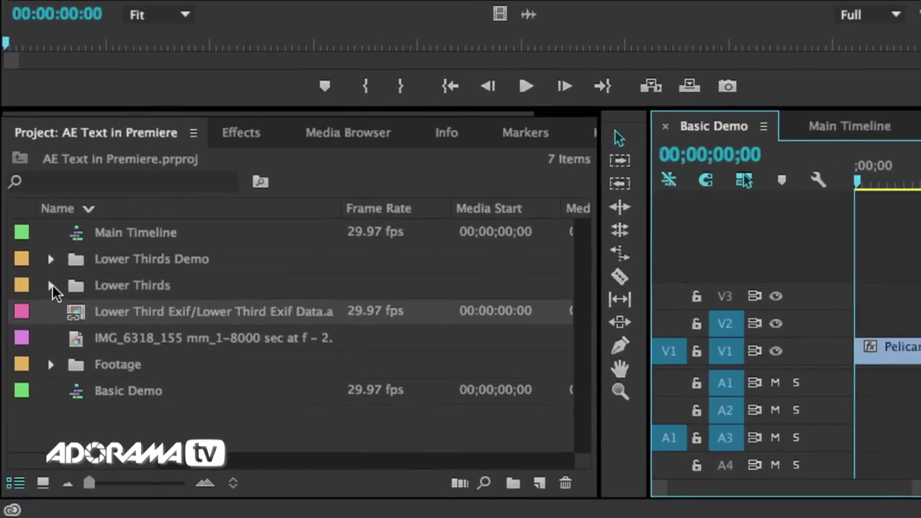
{"action": "left_click", "coordinate": [50, 284]}
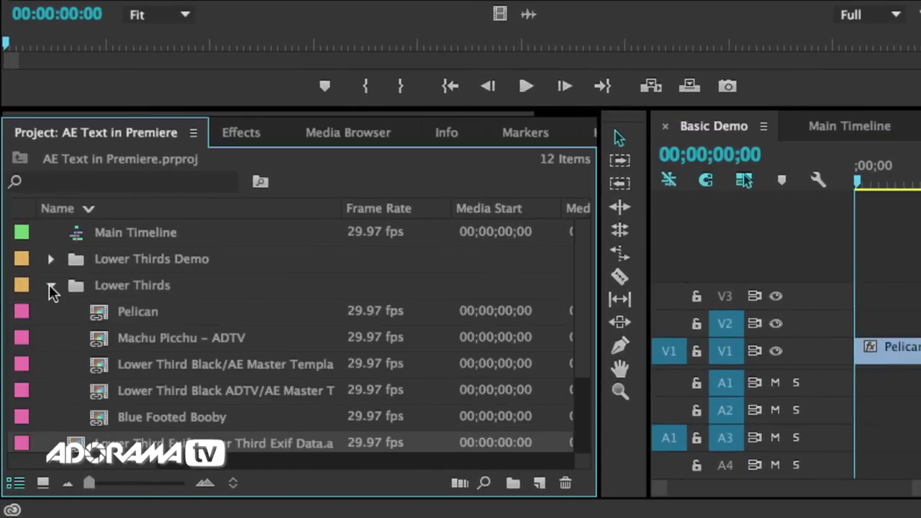
{"action": "double_click", "coordinate": [105, 366]}
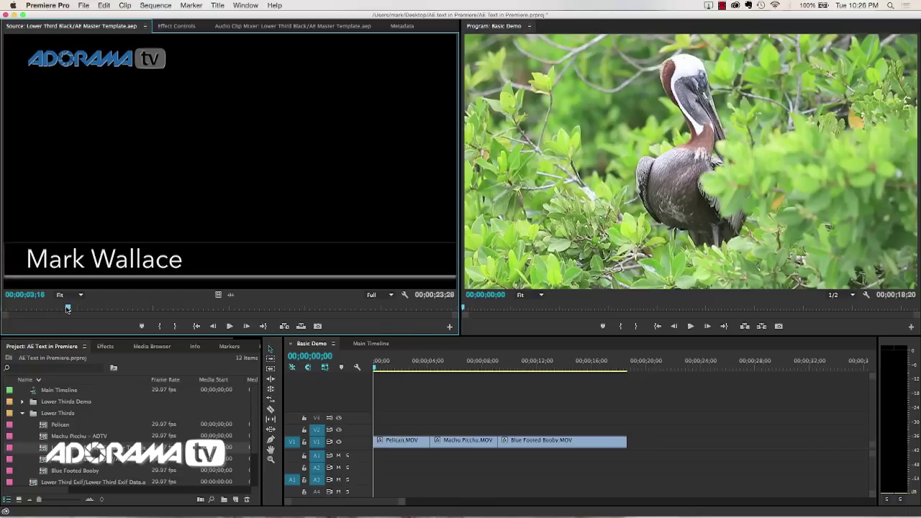
{"action": "left_click_drag", "start_coordinate": [68, 309], "coordinate": [46, 307]}
{"action": "left_click", "coordinate": [176, 26]}
Change the template's Title Text to 'The Pelican'.
{"action": "left_click", "coordinate": [100, 67]}
{"action": "triple_click", "coordinate": [100, 67]}
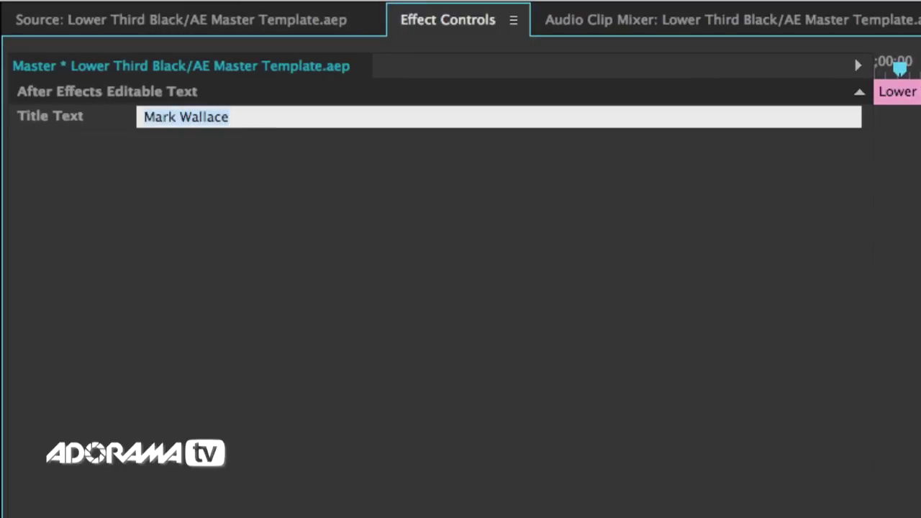
{"action": "type", "text": "The Pelican"}
{"action": "key", "text": "Return"}
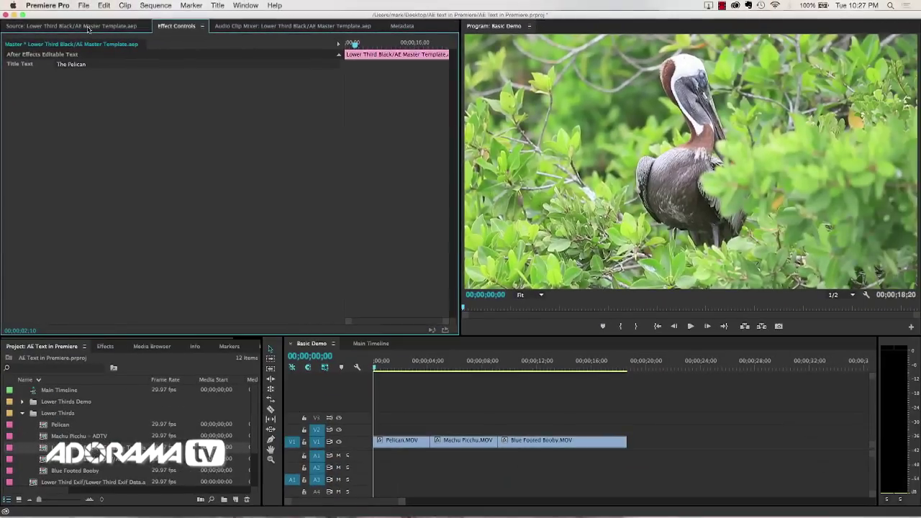
Place the title video-only on V2 over Pelican.MOV, trimmed to end at the Pelican cut.
{"action": "left_click", "coordinate": [88, 29]}
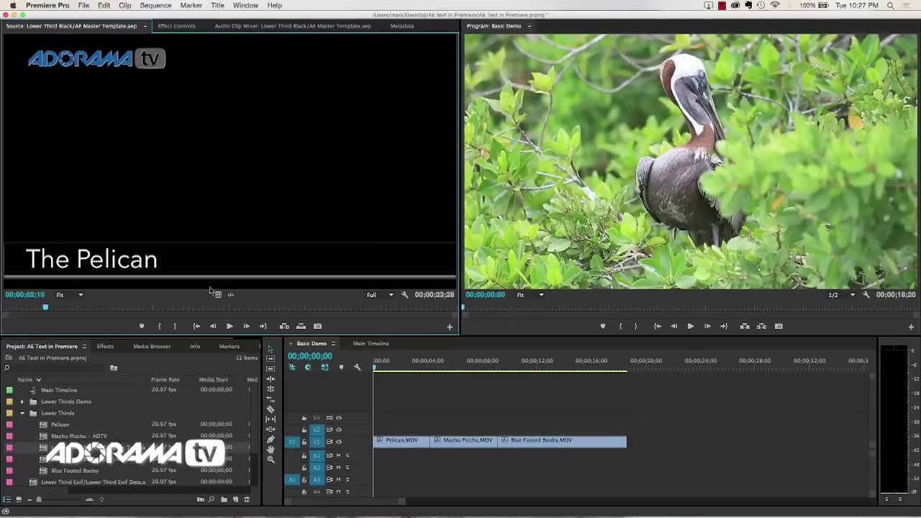
{"action": "key", "text": "o"}
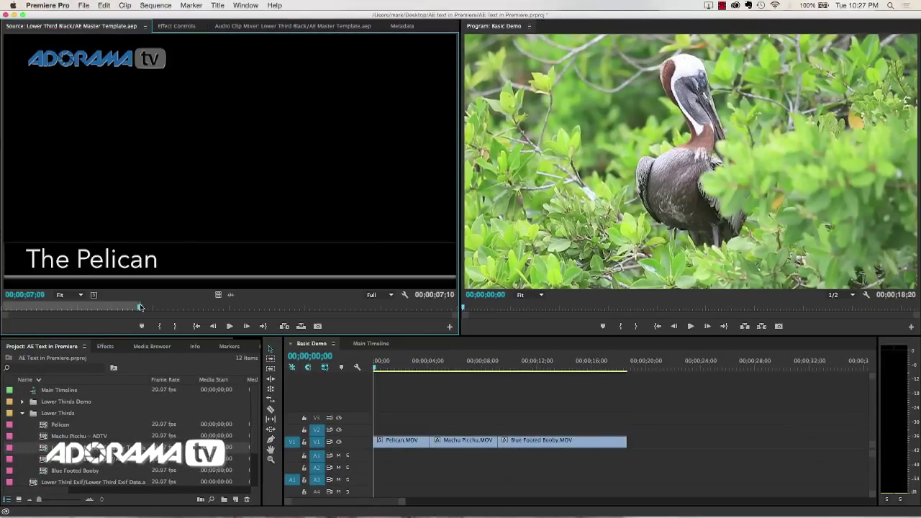
{"action": "left_click_drag", "start_coordinate": [218, 297], "coordinate": [373, 430]}
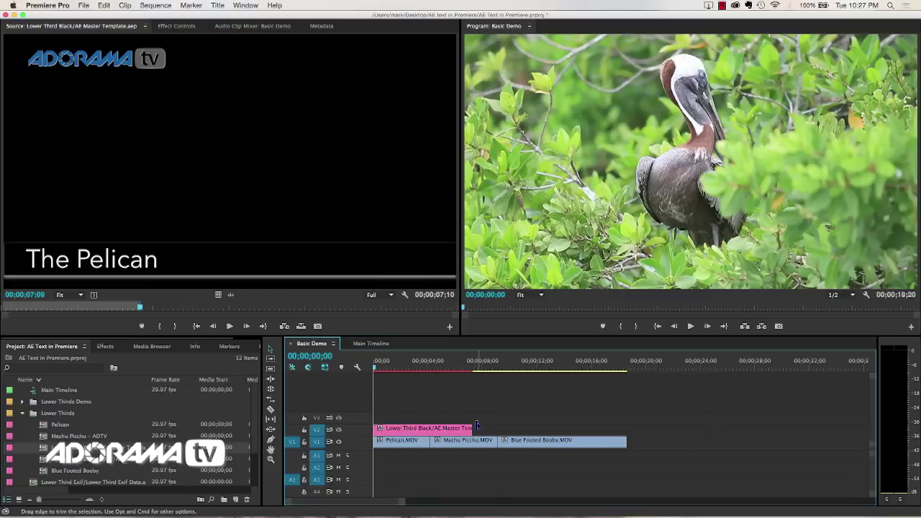
{"action": "left_click_drag", "start_coordinate": [471, 428], "coordinate": [430, 429]}
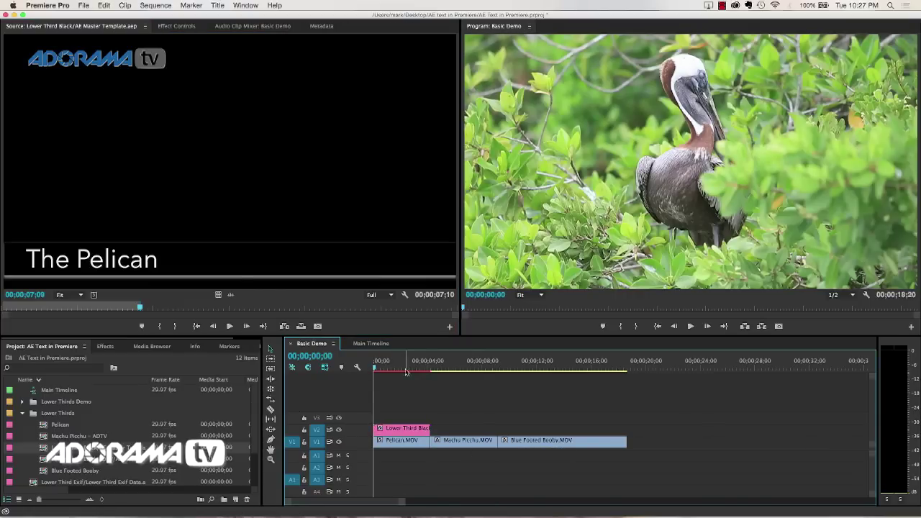
{"action": "left_click", "coordinate": [401, 361]}
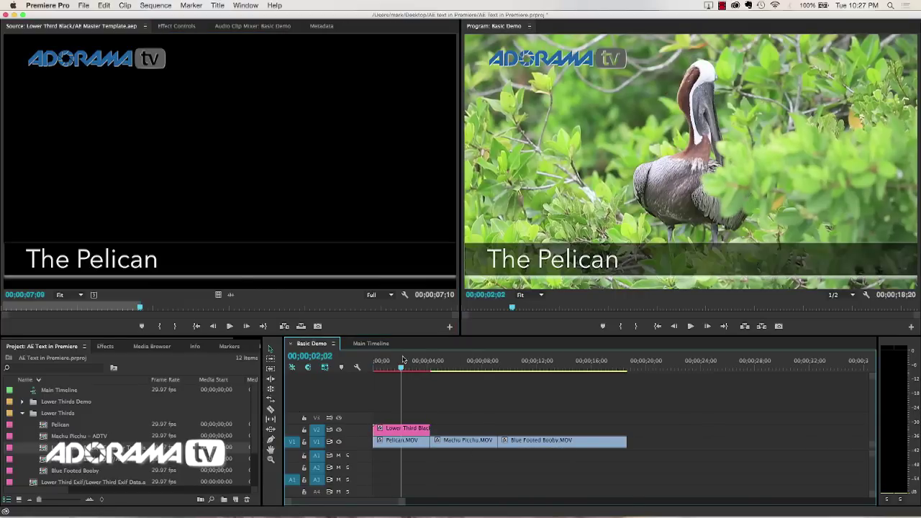
{"action": "left_click", "coordinate": [447, 361]}
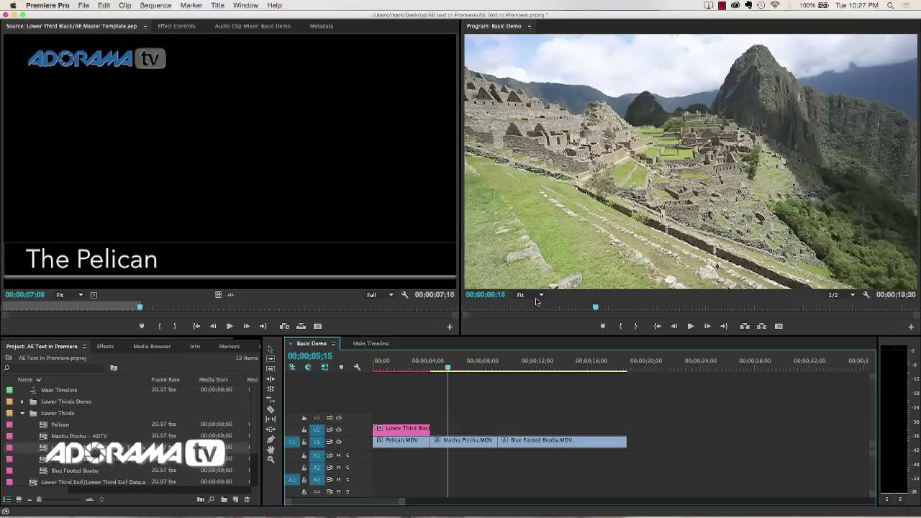
Add a second lower-third copy on V2 over Machu Picchu.MOV, trimmed to that shot.
{"action": "double_click", "coordinate": [42, 449]}
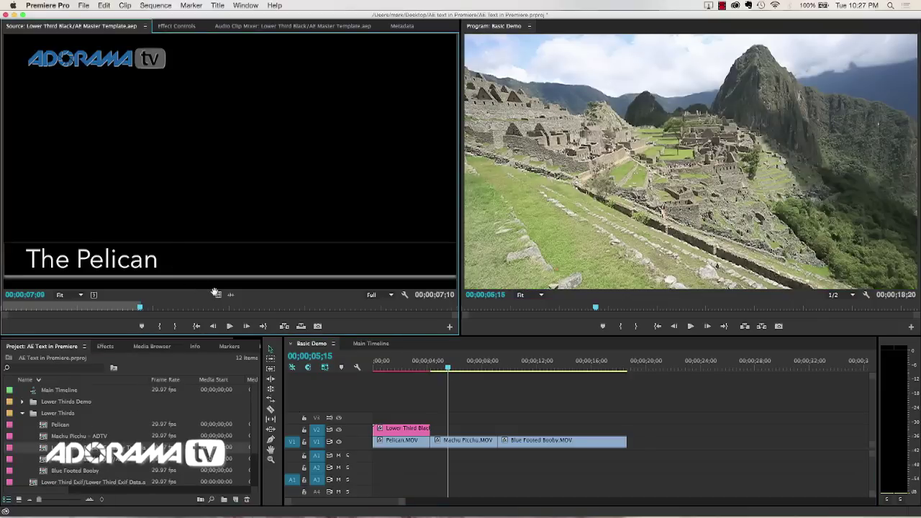
{"action": "left_click_drag", "start_coordinate": [215, 294], "coordinate": [445, 428]}
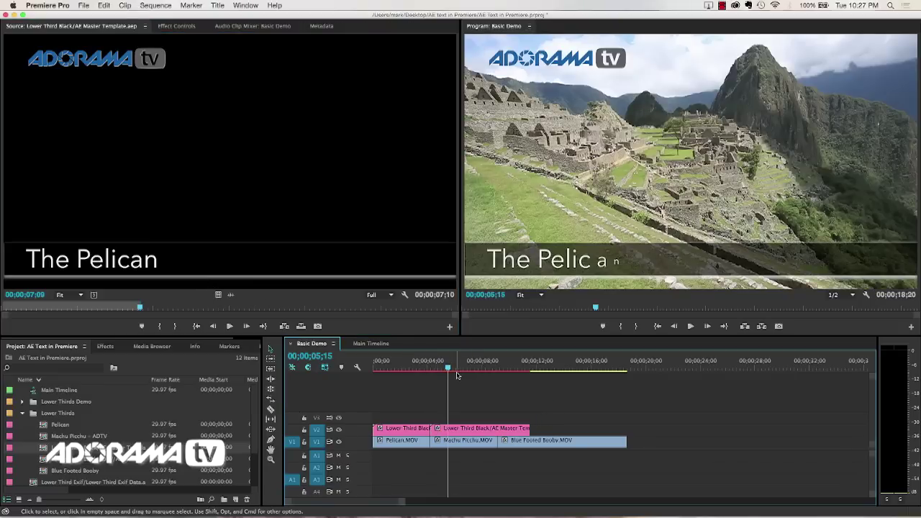
{"action": "left_click", "coordinate": [462, 369]}
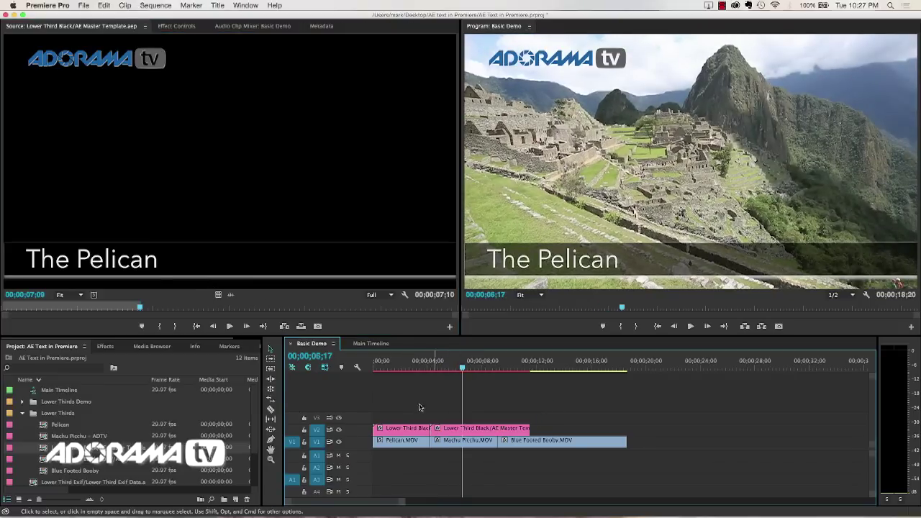
{"action": "left_click_drag", "start_coordinate": [529, 428], "coordinate": [497, 428]}
Check the second clip's effect settings, then reload the master template's Title Text.
{"action": "double_click", "coordinate": [441, 430]}
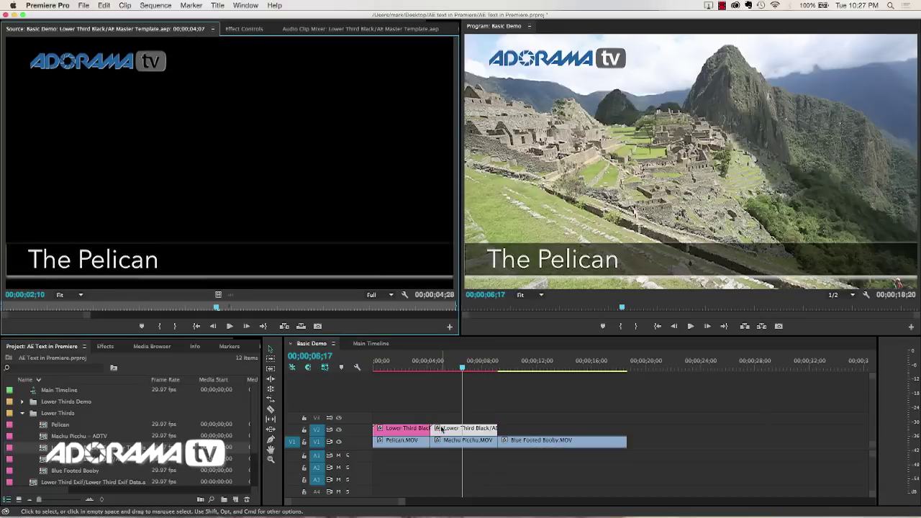
{"action": "left_click", "coordinate": [246, 34]}
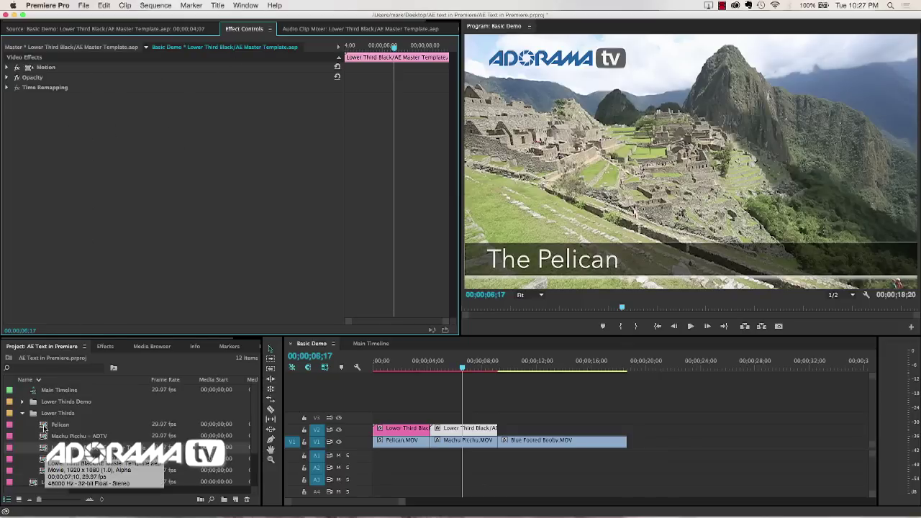
{"action": "double_click", "coordinate": [46, 449]}
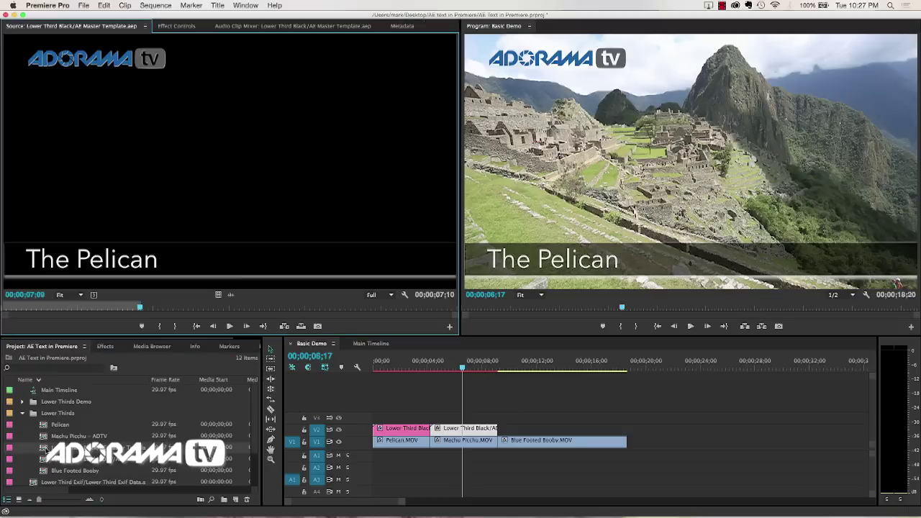
{"action": "left_click", "coordinate": [176, 32]}
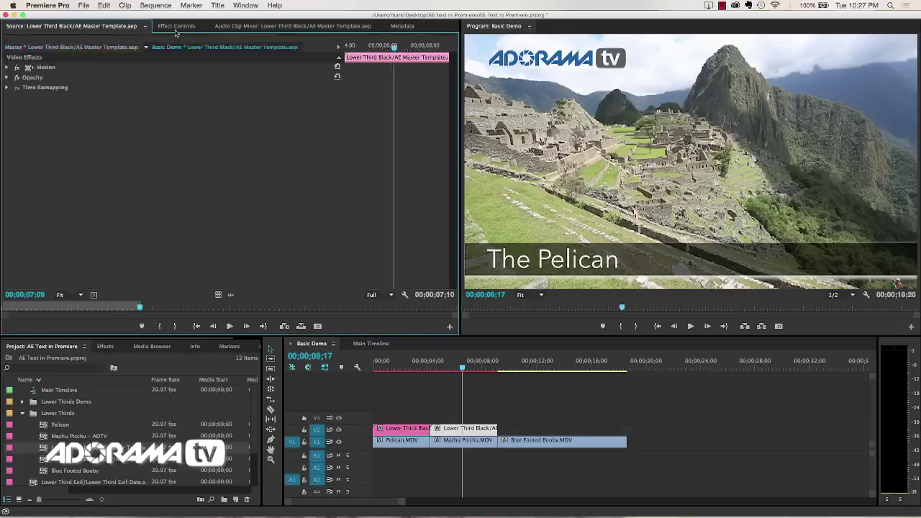
Retitle the master template 'Machu Picchi' and confirm the Pelican overlay shows it too.
{"action": "left_click", "coordinate": [101, 65]}
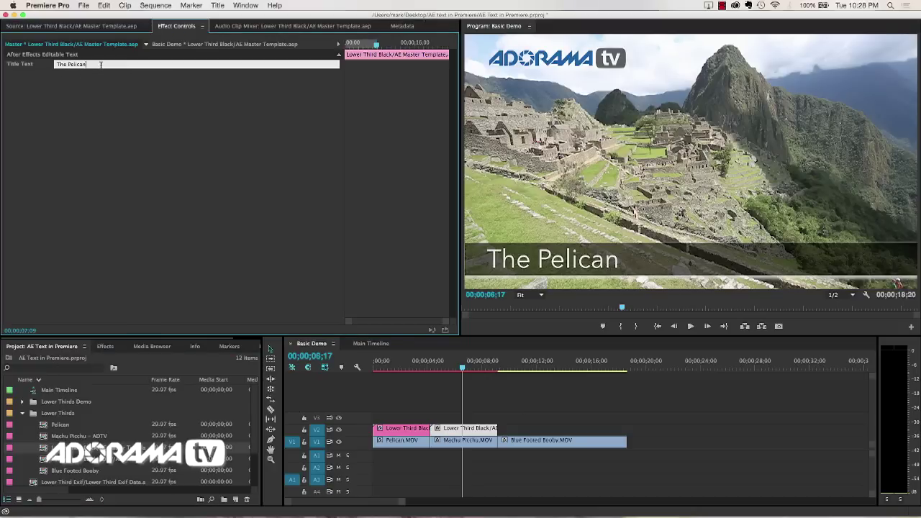
{"action": "type", "text": "Machu Picchi"}
{"action": "key", "text": "Return"}
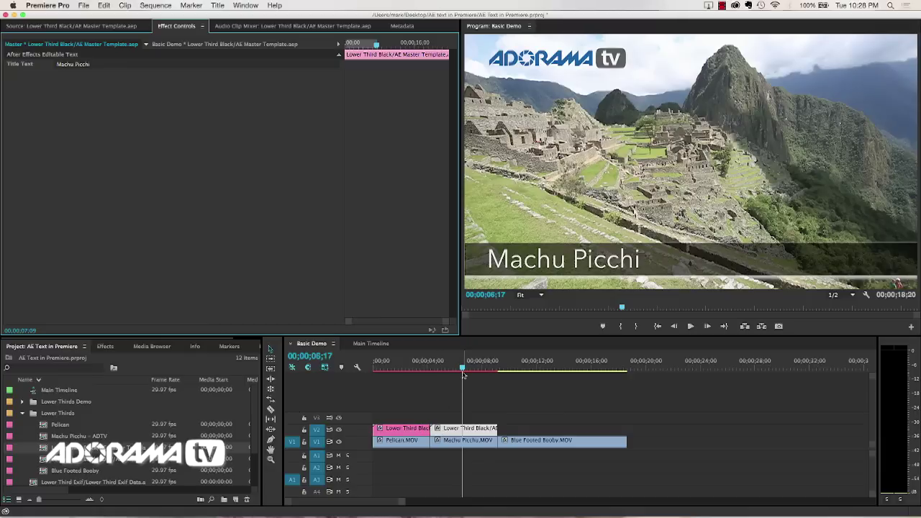
{"action": "left_click_drag", "start_coordinate": [462, 373], "coordinate": [407, 372]}
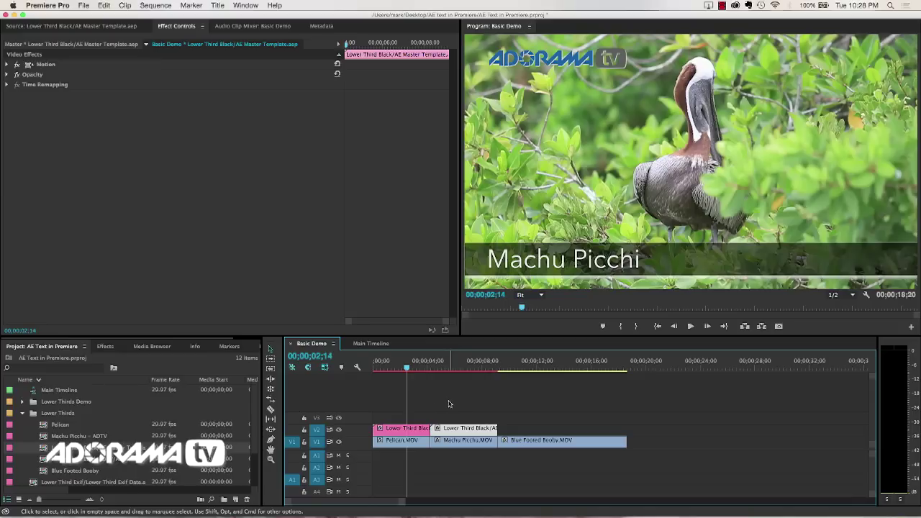
{"action": "left_click_drag", "start_coordinate": [418, 396], "coordinate": [457, 430]}
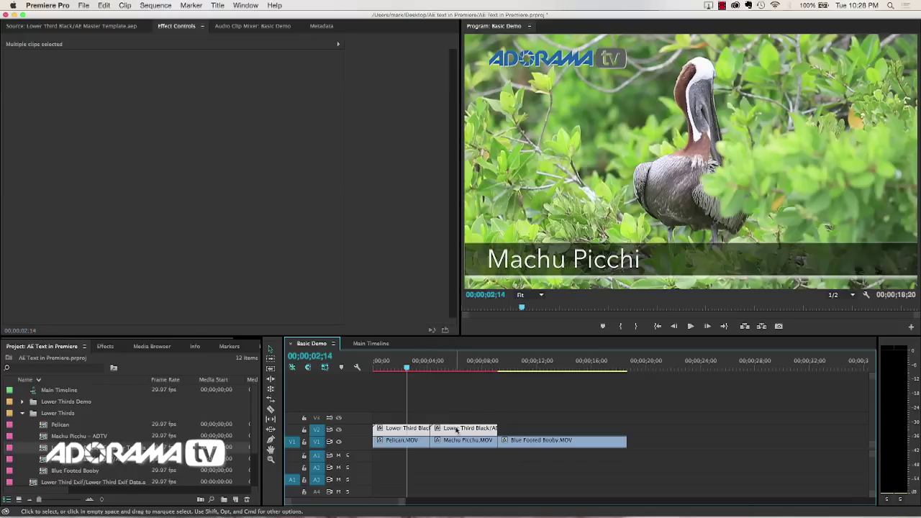
Delete both V2 lower thirds and duplicate the Lower Third Black template, creating Lower Third Black ADTV.
{"action": "key", "text": "Delete"}
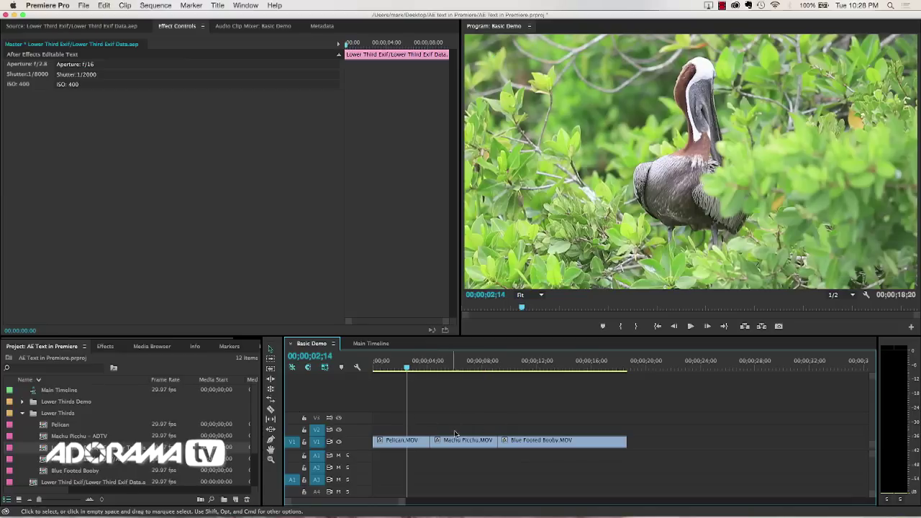
{"action": "left_click", "coordinate": [42, 452]}
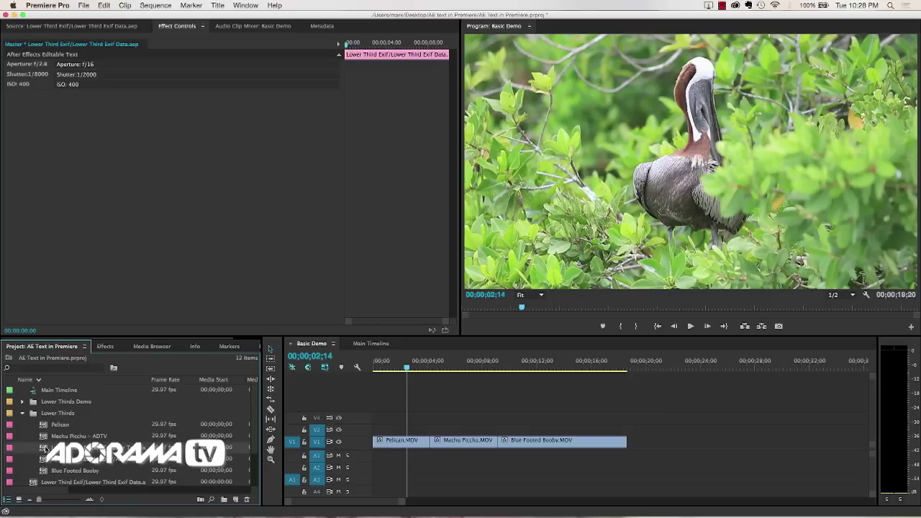
{"action": "right_click", "coordinate": [46, 449]}
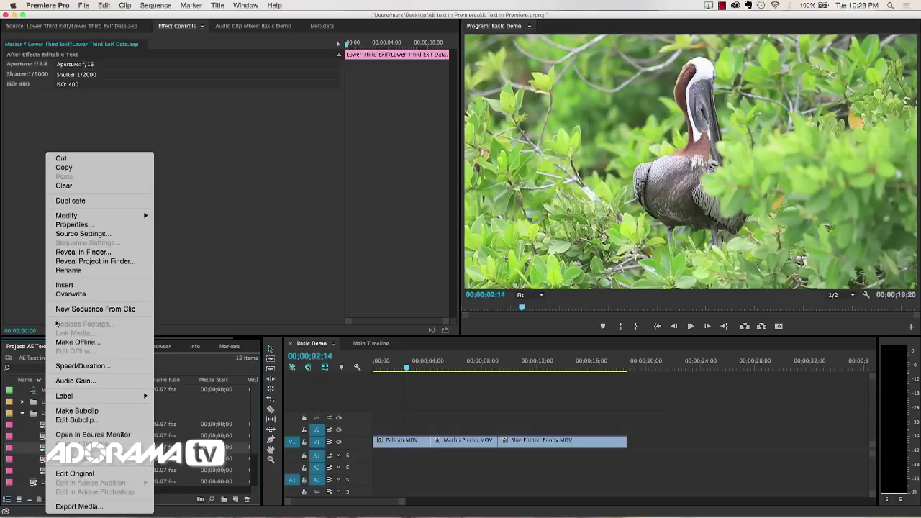
{"action": "left_click", "coordinate": [82, 199]}
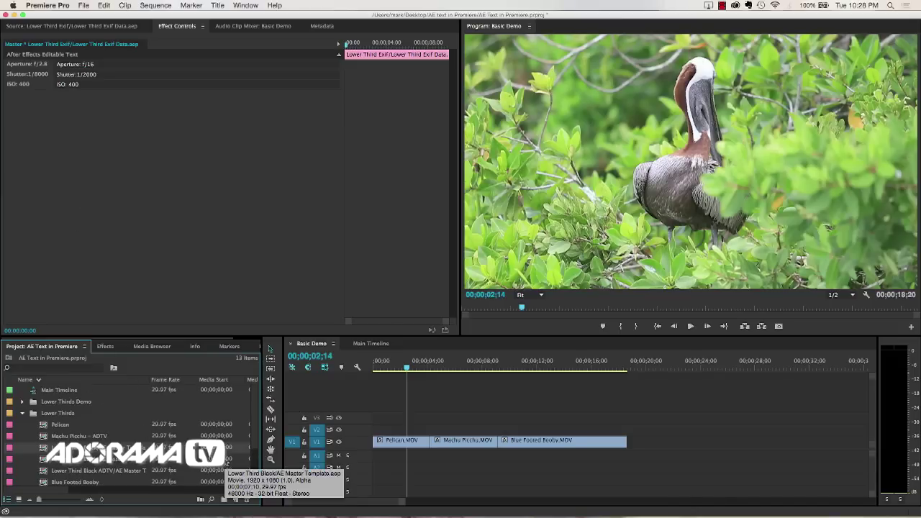
{"action": "key", "text": "grave"}
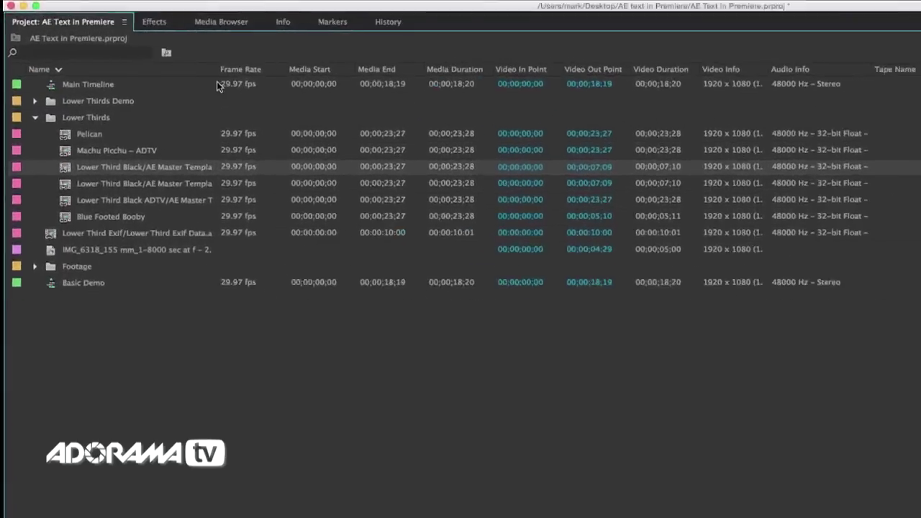
Widen the Name column and rename the duplicated template 'The Shy Pelican'.
{"action": "left_click_drag", "start_coordinate": [149, 60], "coordinate": [219, 61]}
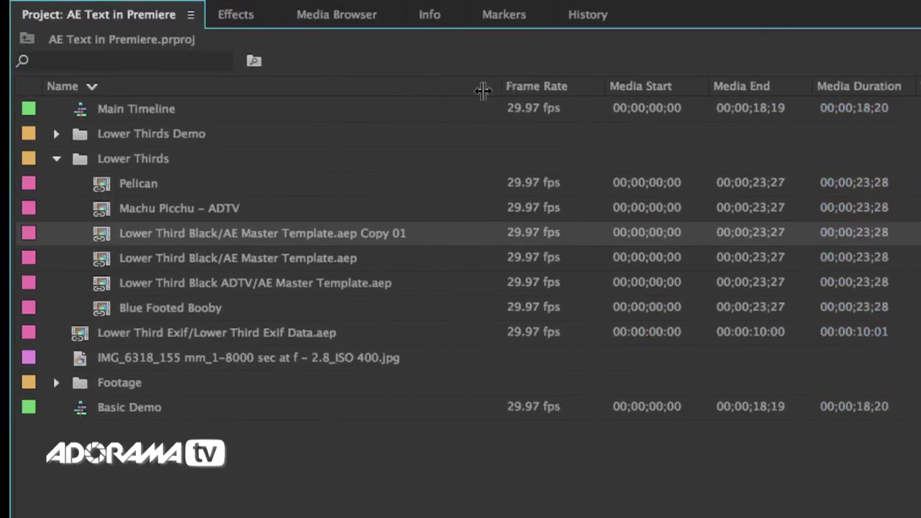
{"action": "left_click_drag", "start_coordinate": [482, 90], "coordinate": [538, 86]}
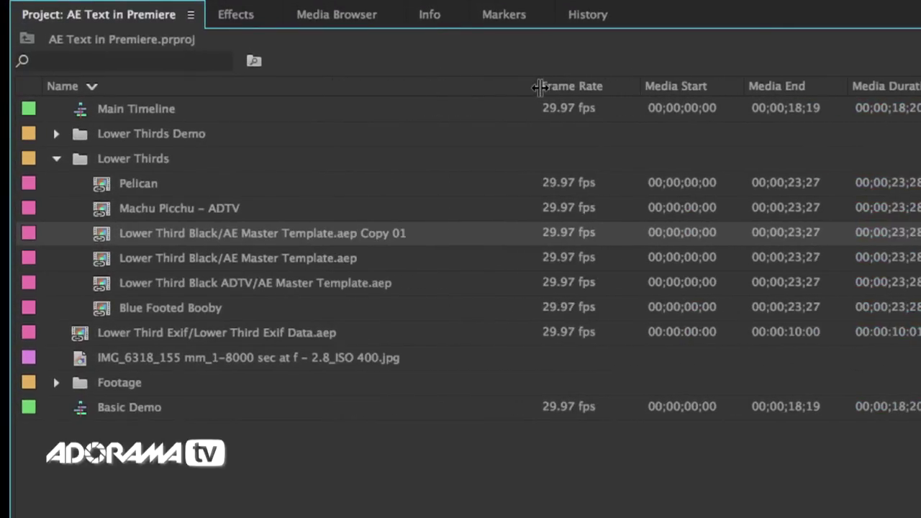
{"action": "left_click", "coordinate": [345, 234]}
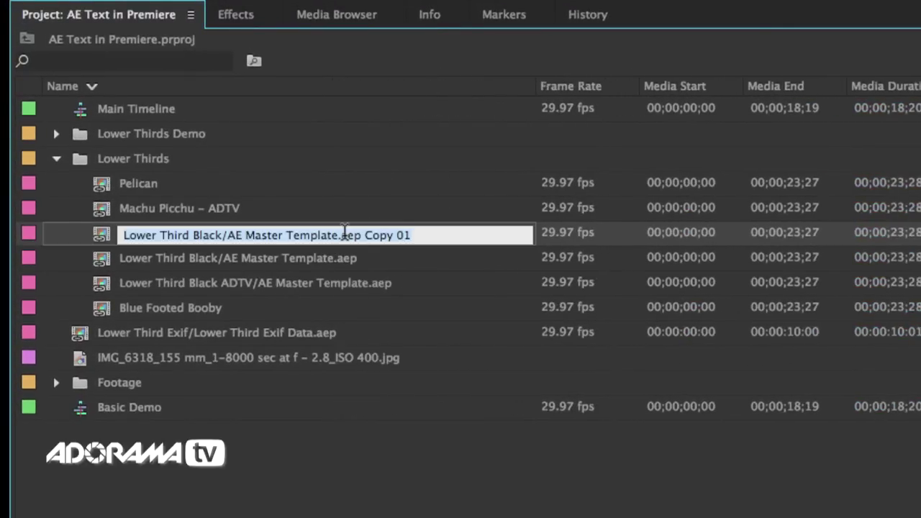
{"action": "type", "text": "T"}
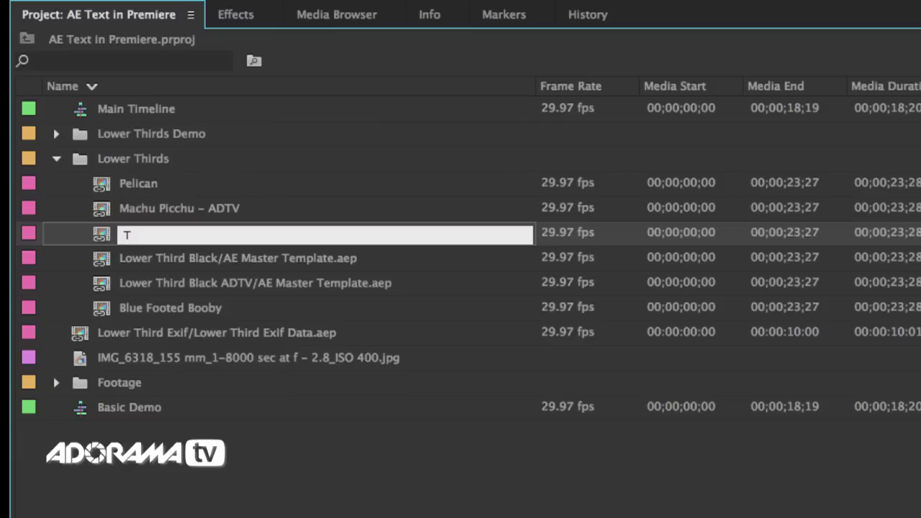
{"action": "type", "text": "he Shy Pelican"}
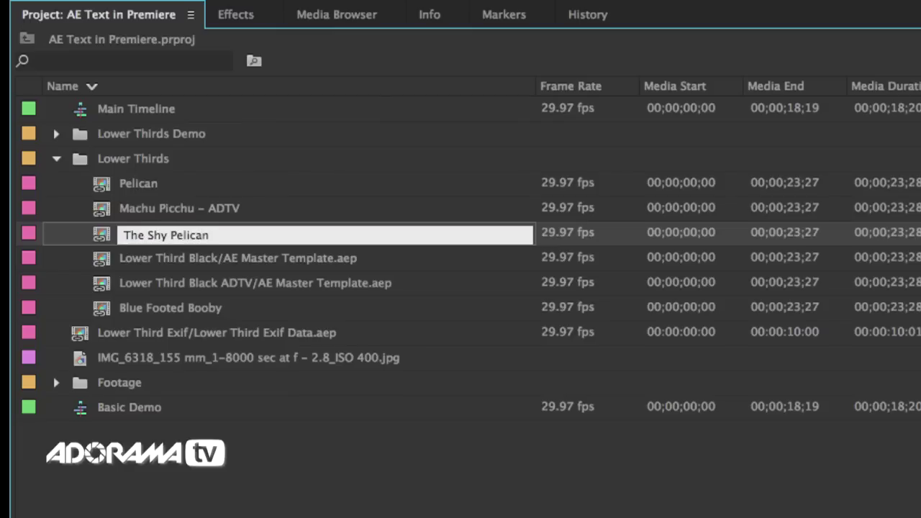
{"action": "key", "text": "Tab"}
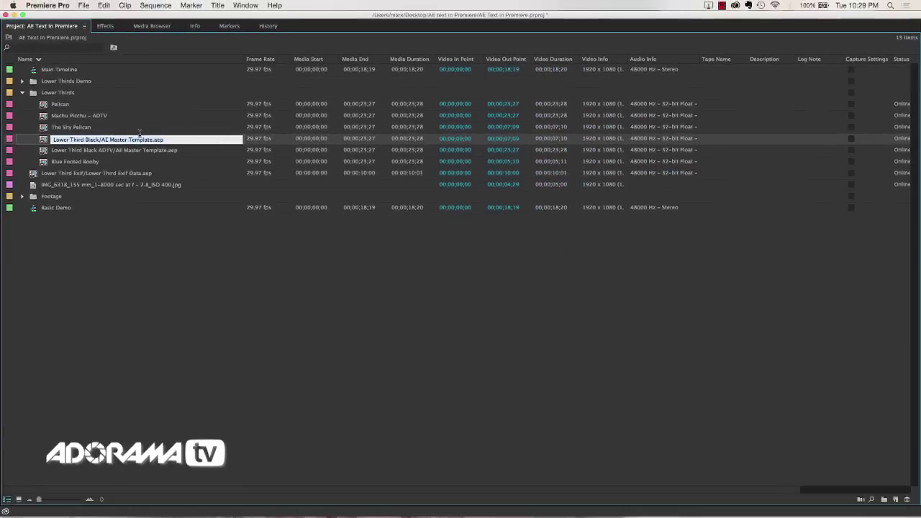
{"action": "key", "text": "Escape"}
Load the lower third and change its Title Text to 'The Shy Pelican'.
{"action": "key", "text": "grave"}
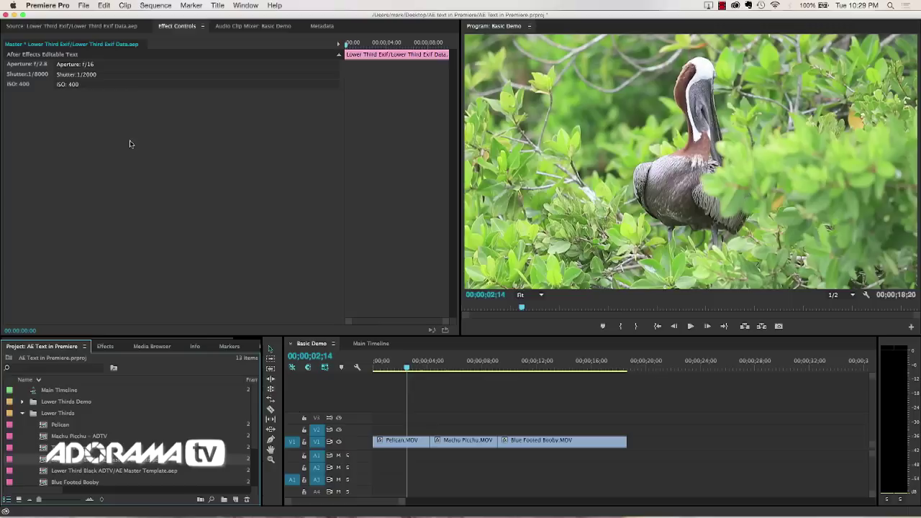
{"action": "left_click", "coordinate": [73, 450]}
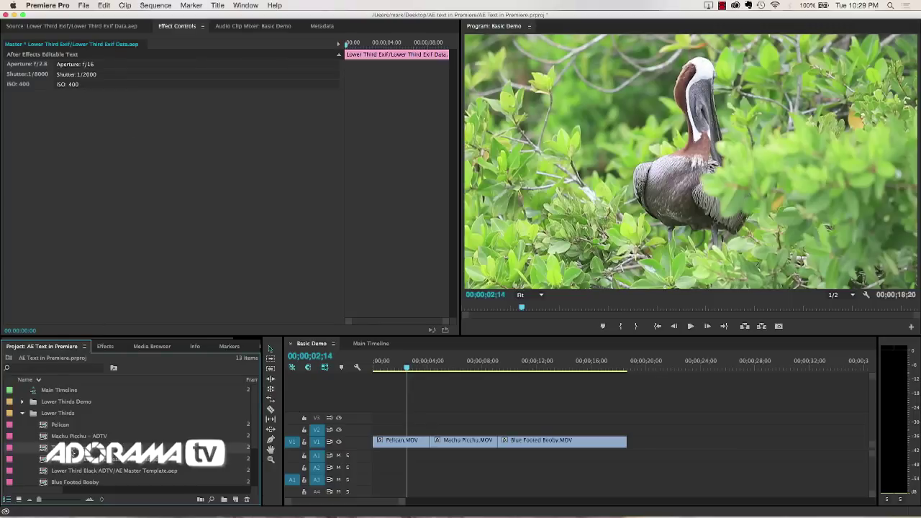
{"action": "double_click", "coordinate": [44, 451]}
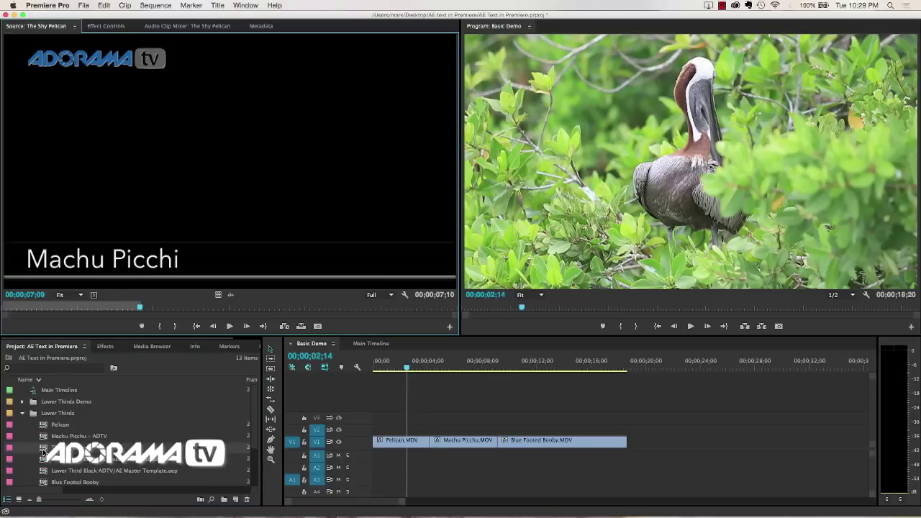
{"action": "left_click", "coordinate": [108, 26]}
{"action": "double_click", "coordinate": [87, 65]}
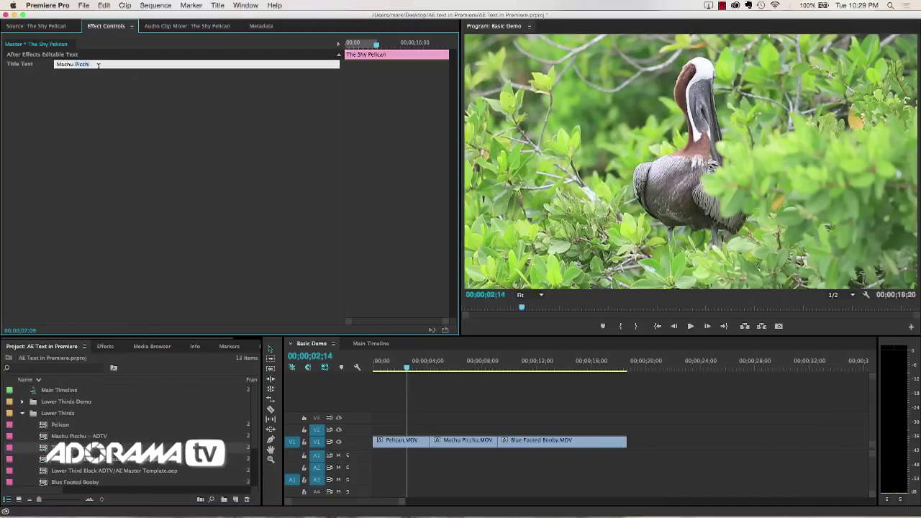
{"action": "key", "text": "super+a"}
{"action": "type", "text": "Th"}
{"action": "key", "text": "Return"}
Place The Shy Pelican title on V2 above Pelican.MOV.
{"action": "left_click", "coordinate": [63, 27]}
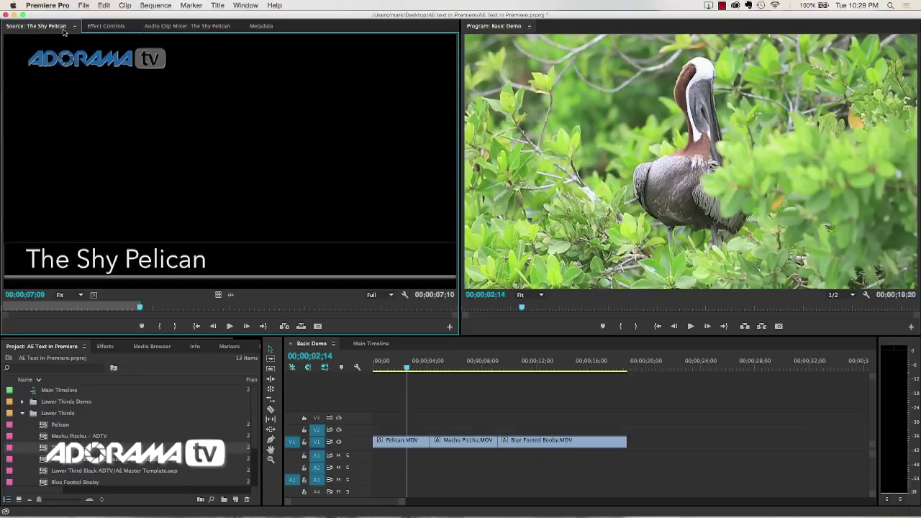
{"action": "left_click_drag", "start_coordinate": [221, 295], "coordinate": [430, 433]}
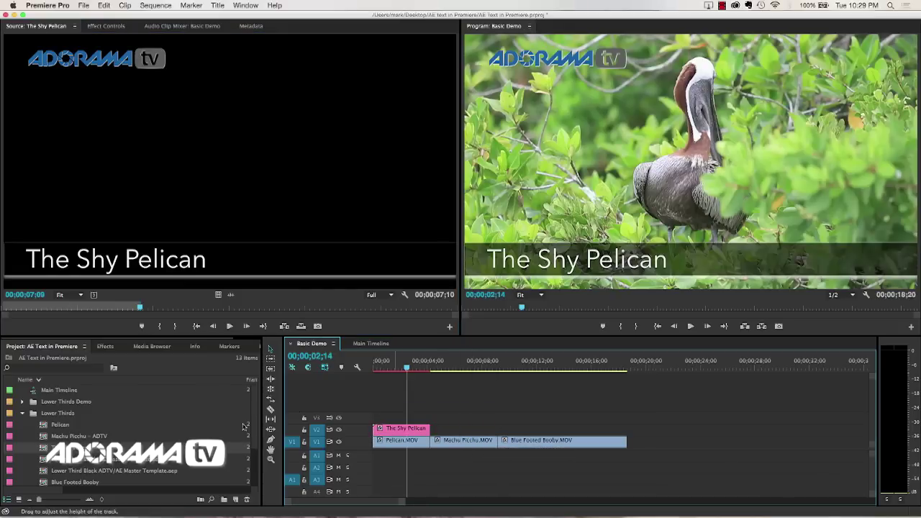
{"action": "right_click", "coordinate": [43, 447]}
Duplicate The Shy Pelican lower third and name the copy 'Machu Picchu'.
{"action": "left_click", "coordinate": [79, 206]}
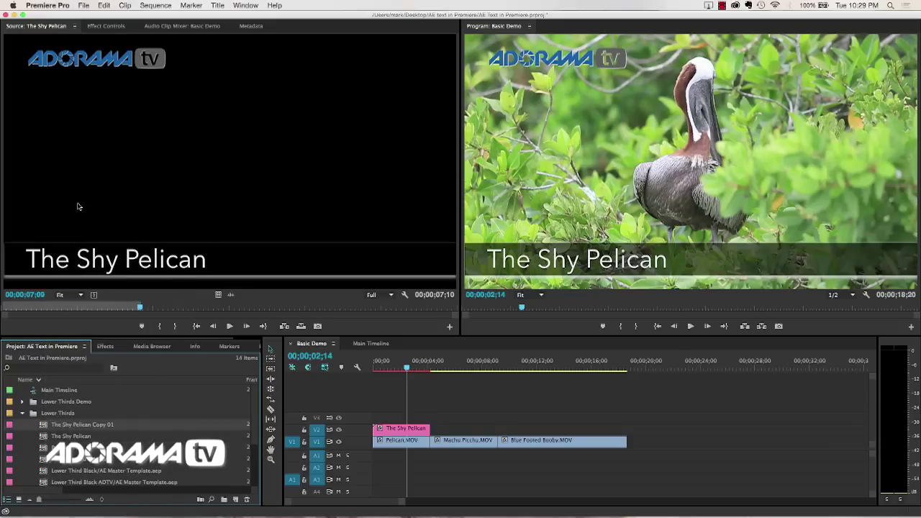
{"action": "key", "text": "Return"}
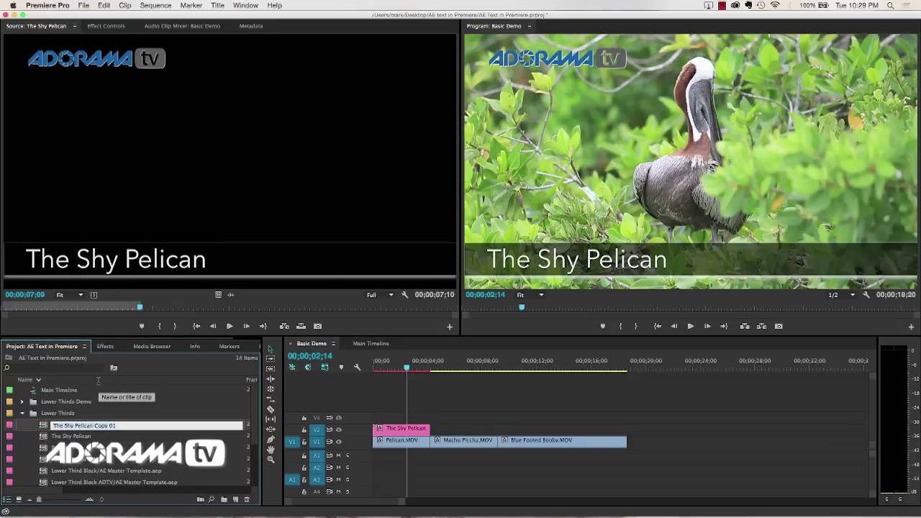
{"action": "type", "text": "Machu Picchu"}
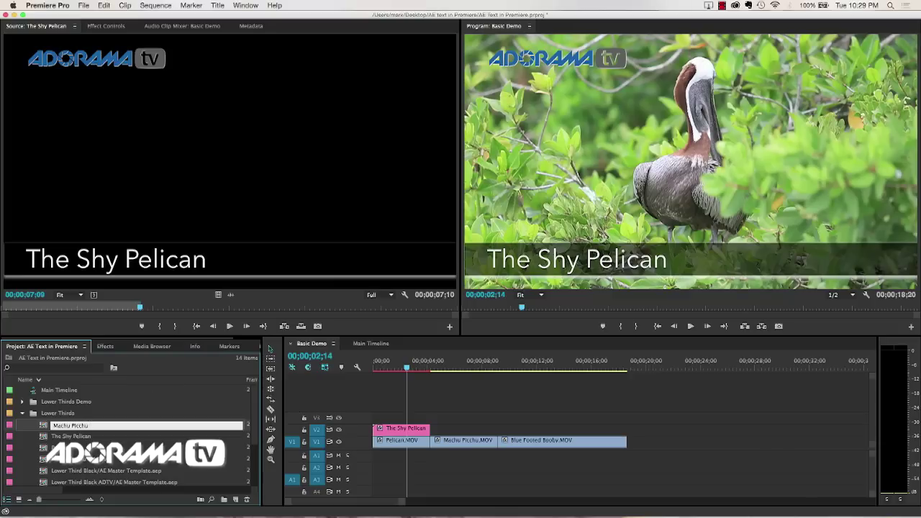
{"action": "key", "text": "Tab"}
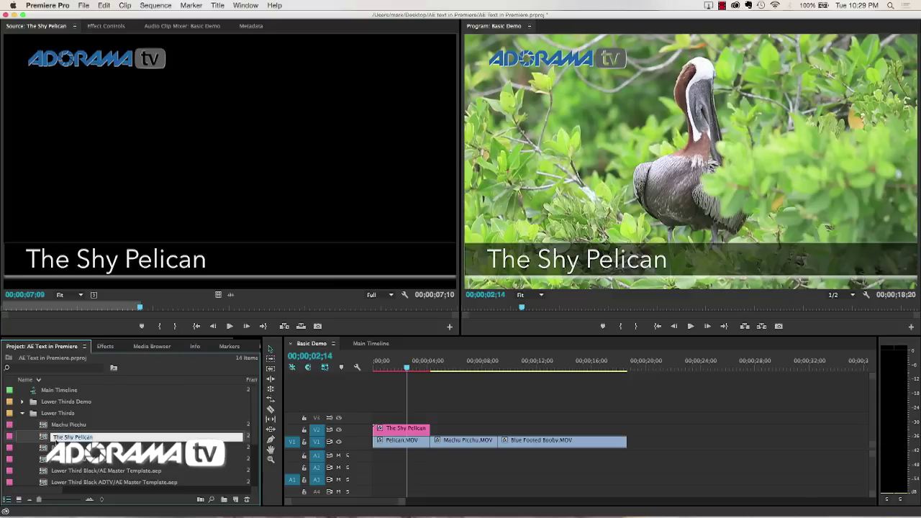
{"action": "key", "text": "Return"}
Set the Machu Picchu copy's Title Text to 'Machu Picchu' in Effect Controls.
{"action": "double_click", "coordinate": [45, 426]}
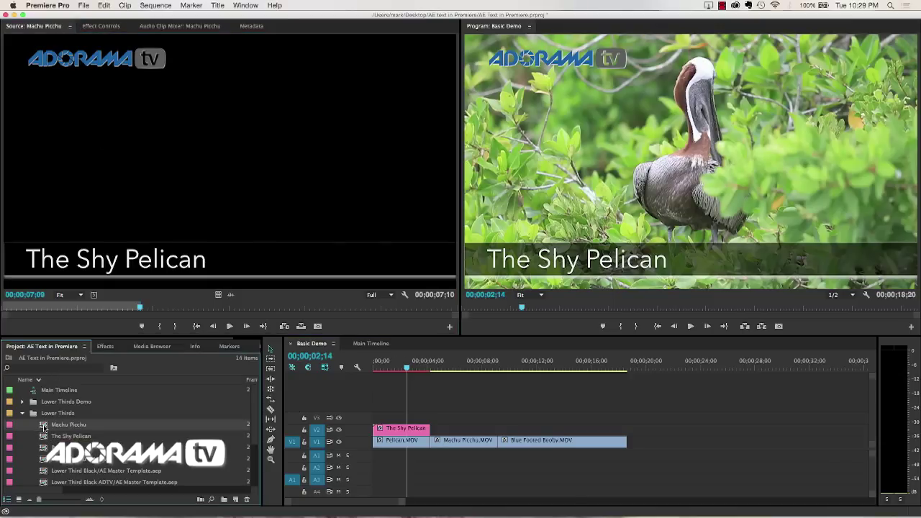
{"action": "left_click", "coordinate": [101, 26]}
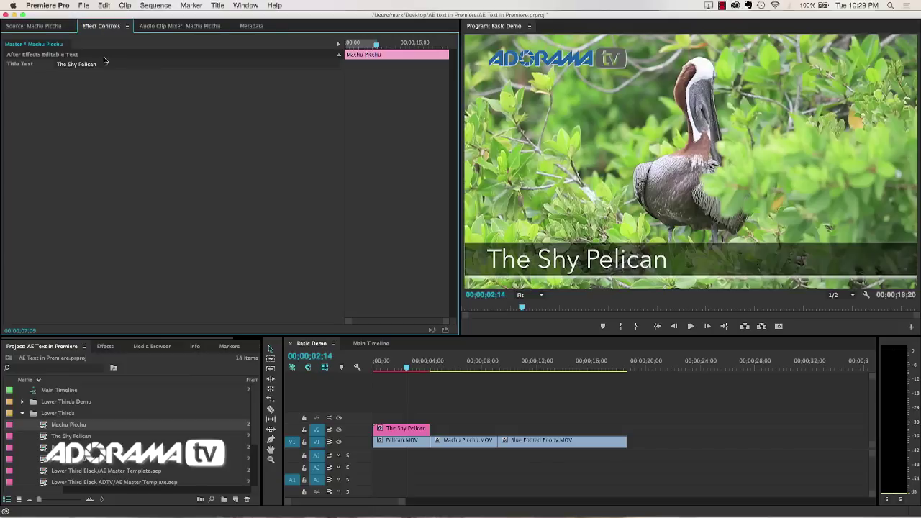
{"action": "left_click", "coordinate": [108, 68]}
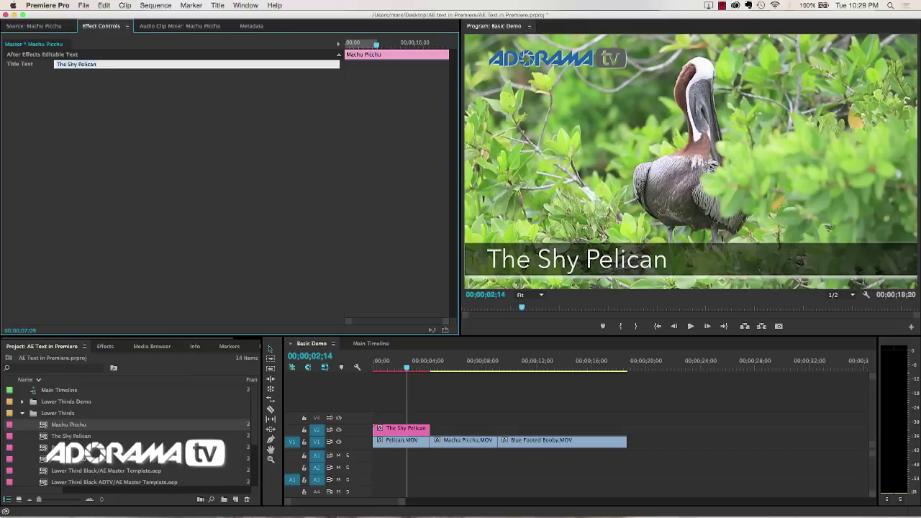
{"action": "type", "text": "Machu Picchu"}
{"action": "key", "text": "Return"}
{"action": "left_click", "coordinate": [68, 29]}
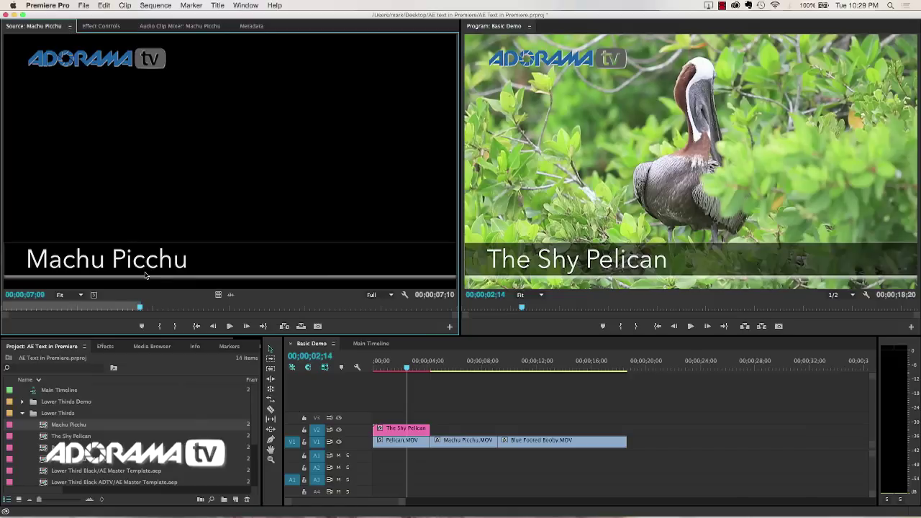
Place the Machu Picchu title on V2, trim it to end with Machu Picchu.MOV, and preview it.
{"action": "left_click_drag", "start_coordinate": [219, 294], "coordinate": [432, 429]}
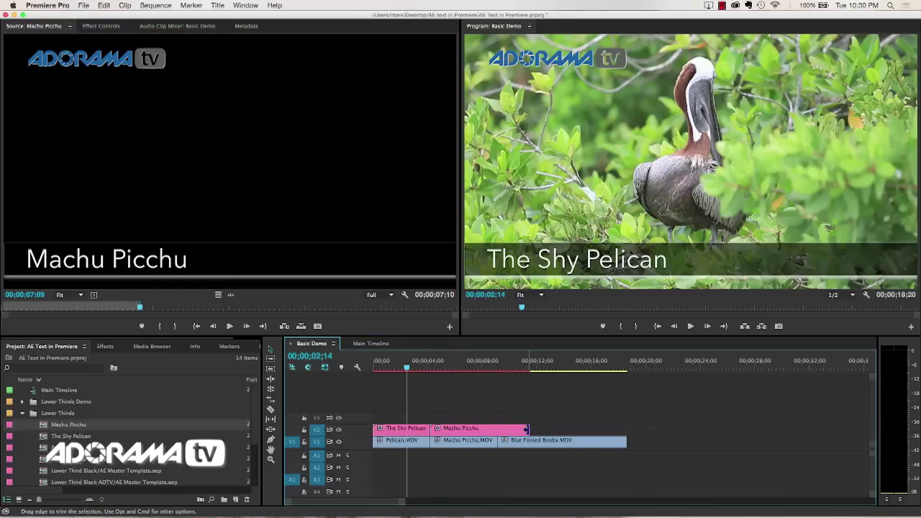
{"action": "left_click_drag", "start_coordinate": [528, 429], "coordinate": [497, 430]}
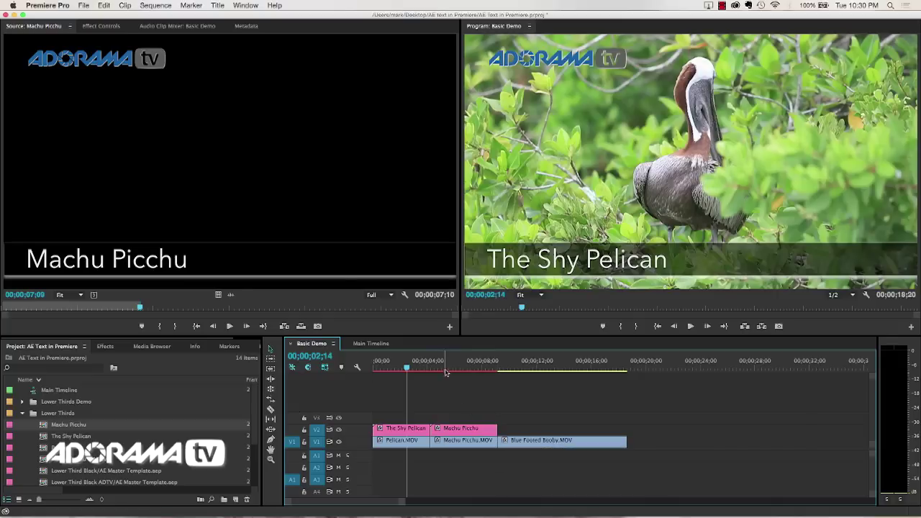
{"action": "left_click", "coordinate": [441, 364]}
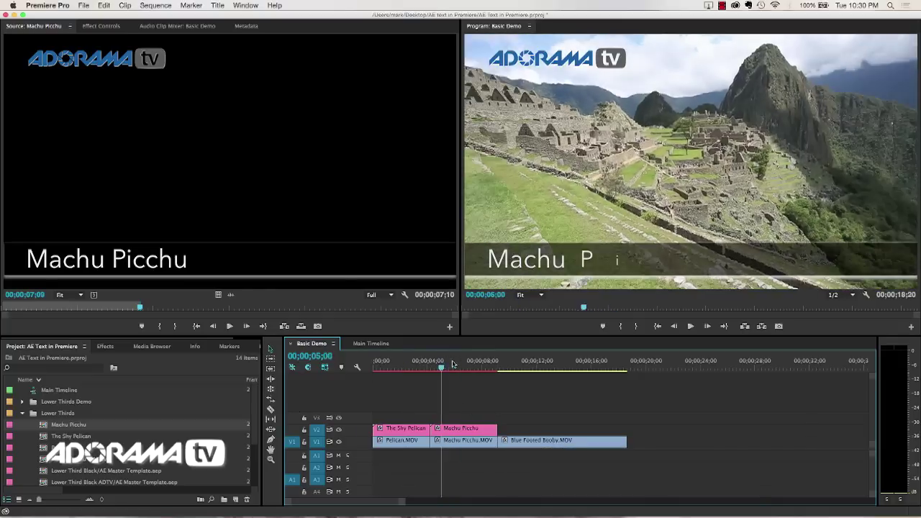
{"action": "left_click", "coordinate": [404, 370]}
{"action": "left_click", "coordinate": [455, 368]}
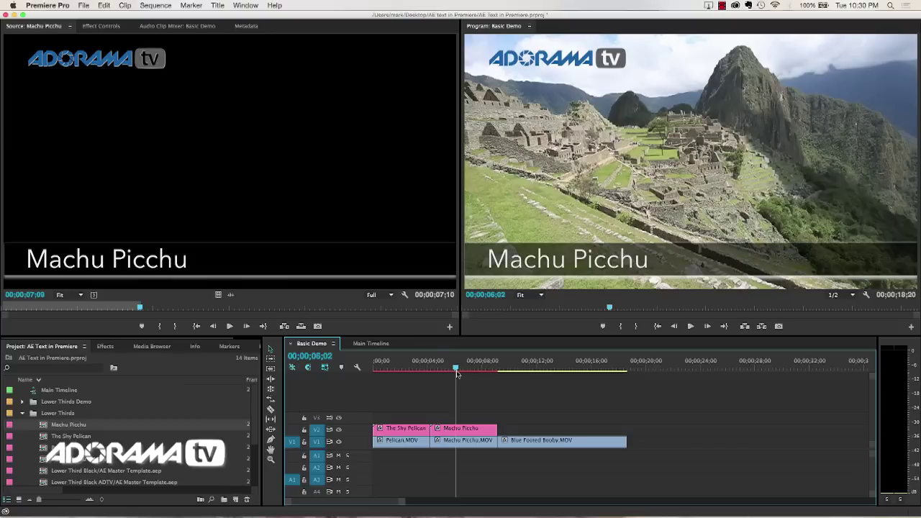
{"action": "double_click", "coordinate": [469, 430]}
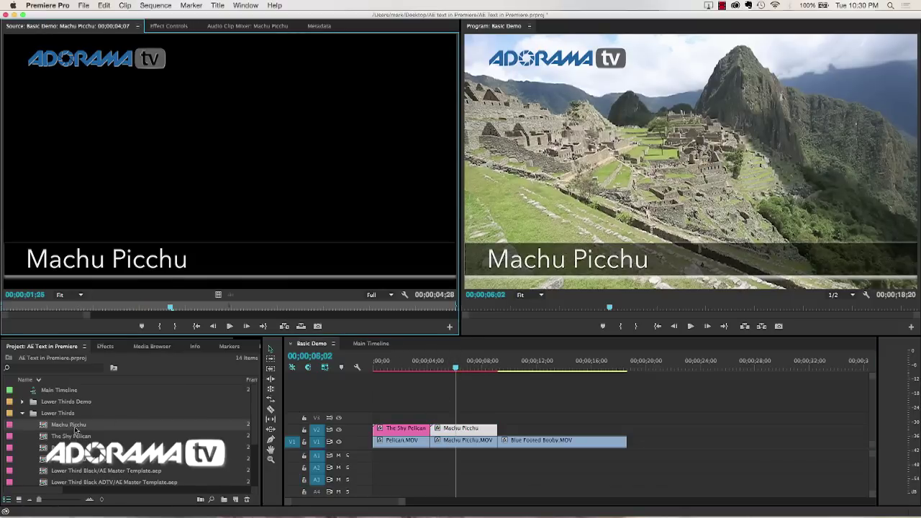
{"action": "double_click", "coordinate": [45, 427]}
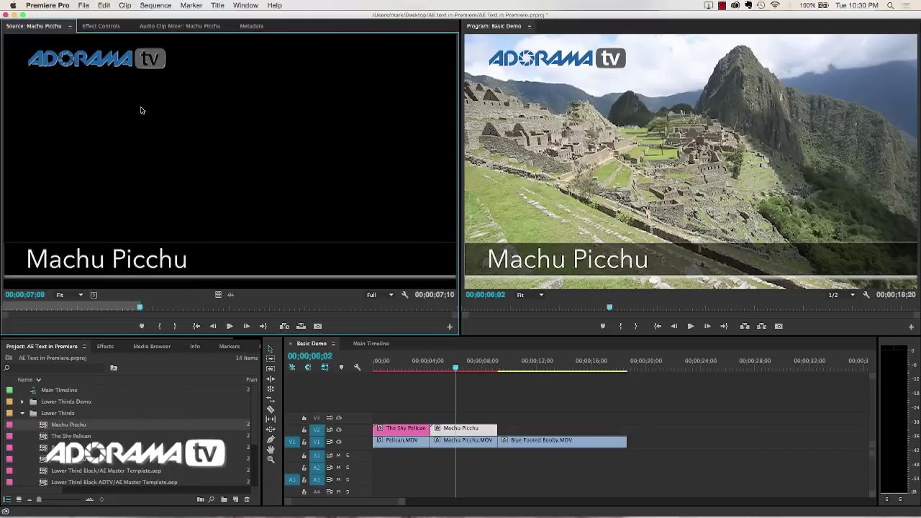
Change the Machu Picchu title text to 'Machu Picchu is Great!'.
{"action": "left_click", "coordinate": [101, 26]}
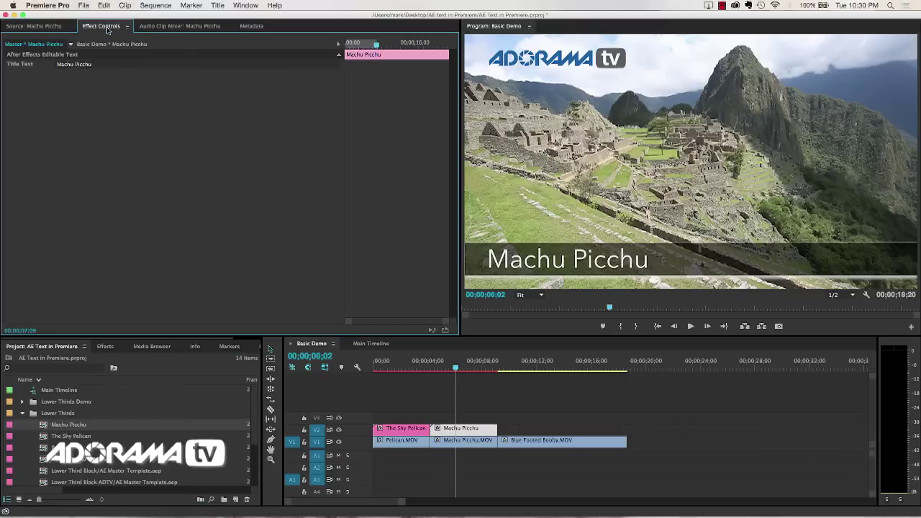
{"action": "left_click", "coordinate": [105, 66]}
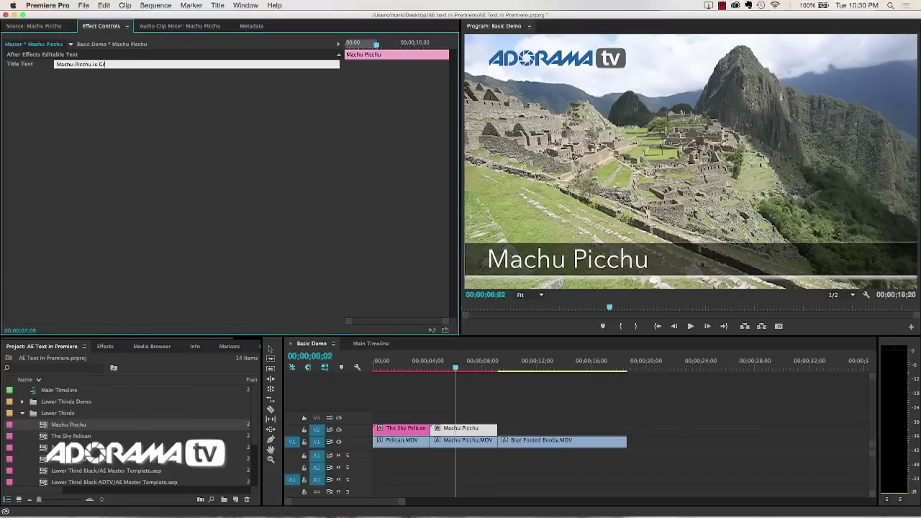
{"action": "type", "text": "is Great!"}
{"action": "key", "text": "Return"}
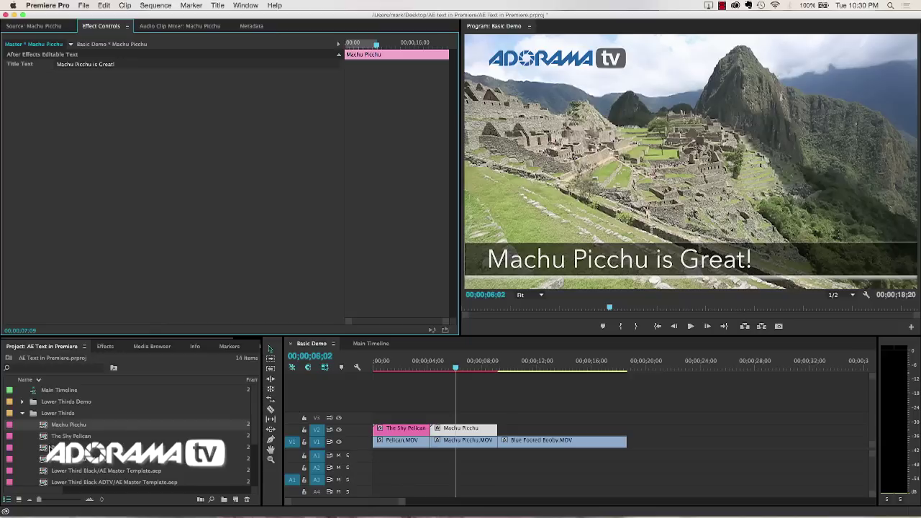
Scrub the timeline to compare The Shy Pelican and 'Machu Picchu is Great!' titles.
{"action": "left_click", "coordinate": [433, 366]}
{"action": "left_click_drag", "start_coordinate": [432, 366], "coordinate": [406, 368]}
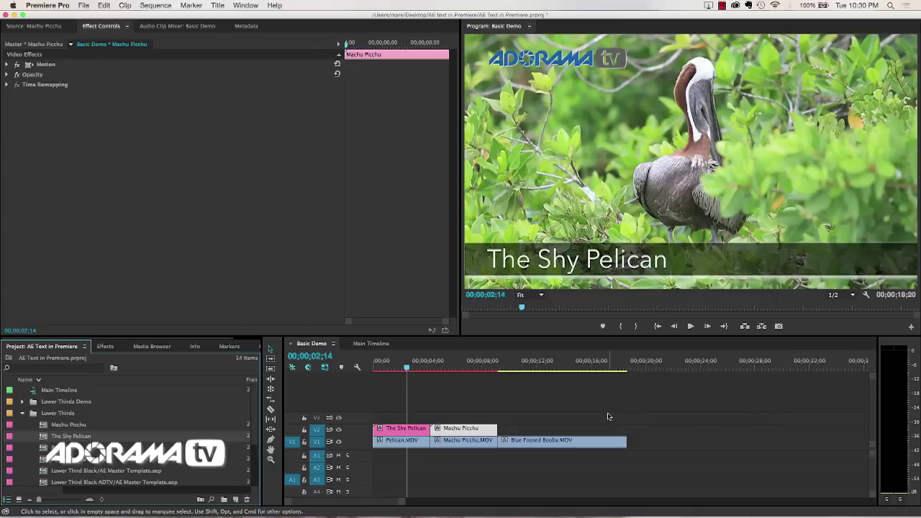
{"action": "left_click", "coordinate": [475, 366]}
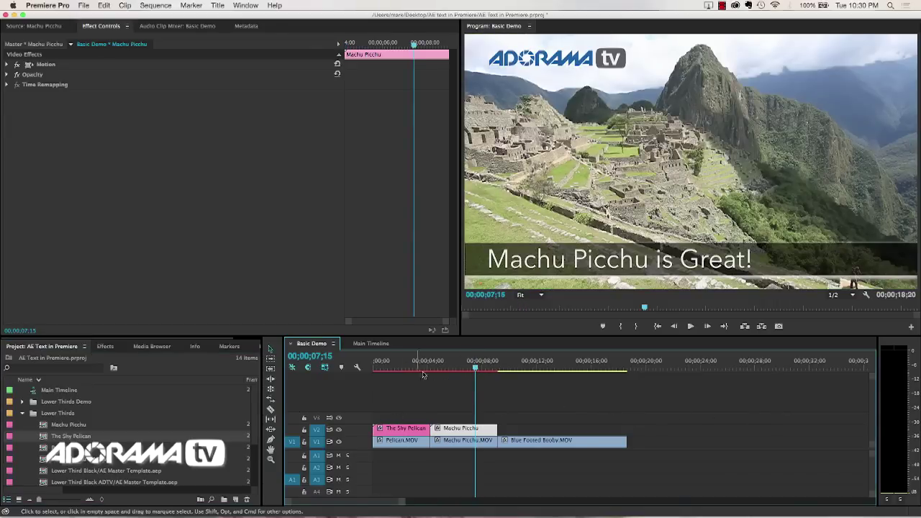
{"action": "left_click", "coordinate": [397, 365]}
{"action": "left_click", "coordinate": [461, 365]}
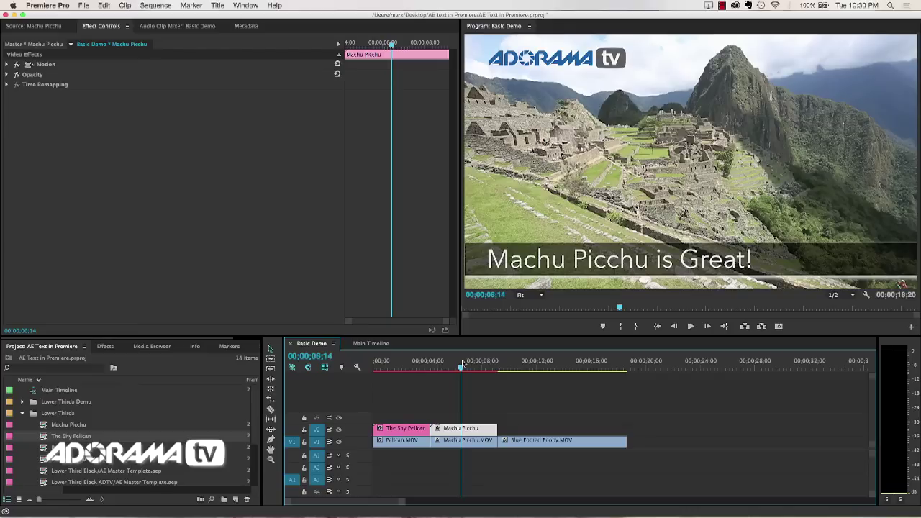
{"action": "left_click", "coordinate": [370, 343]}
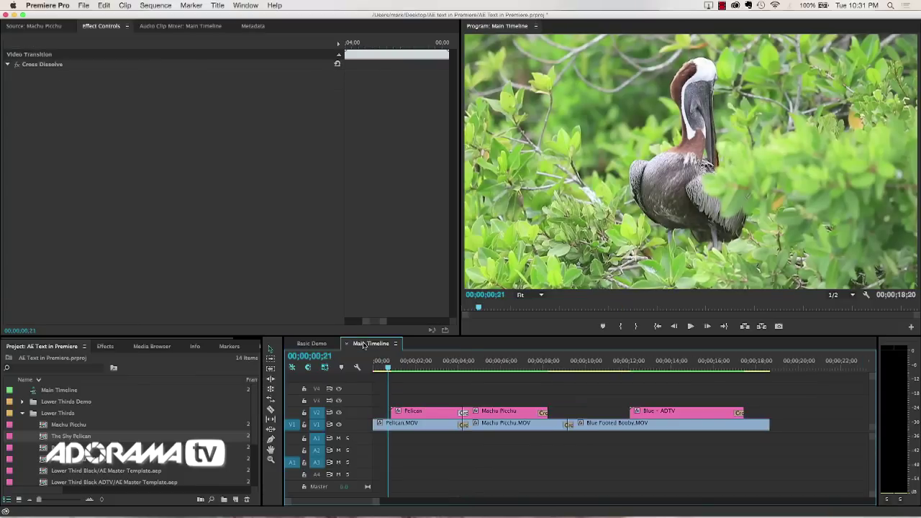
{"action": "left_click", "coordinate": [557, 369]}
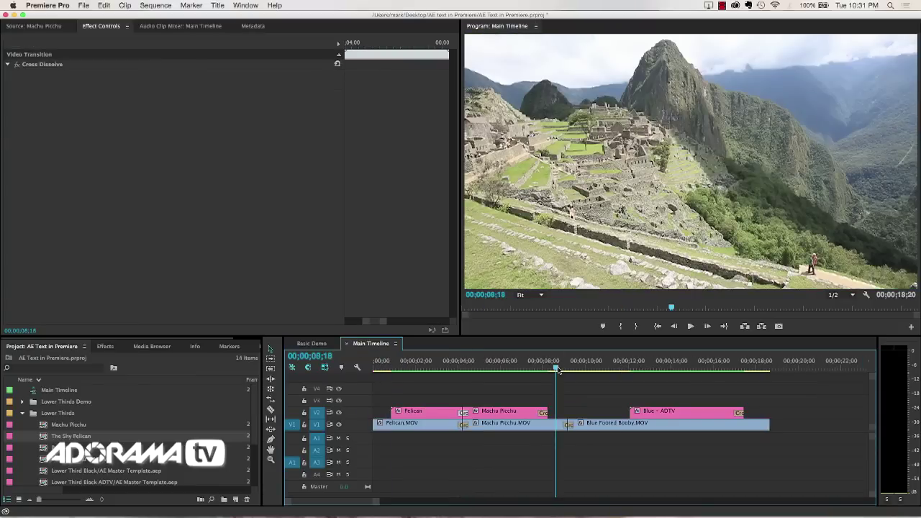
{"action": "mouse_move", "coordinate": [555, 368]}
{"action": "left_mouse_down"}
{"action": "mouse_move", "coordinate": [584, 373]}
{"action": "mouse_move", "coordinate": [557, 371]}
{"action": "left_mouse_up"}
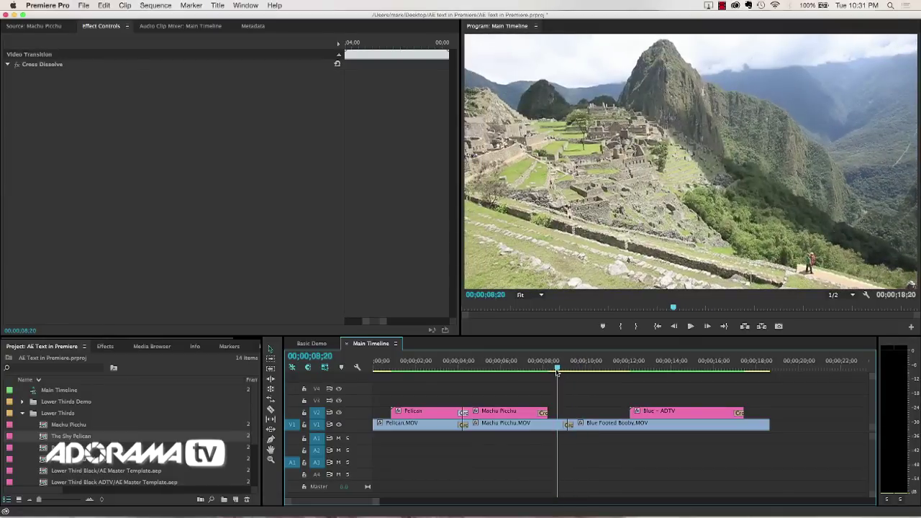
{"action": "key", "text": "="}
{"action": "key", "text": "="}
{"action": "key", "text": "="}
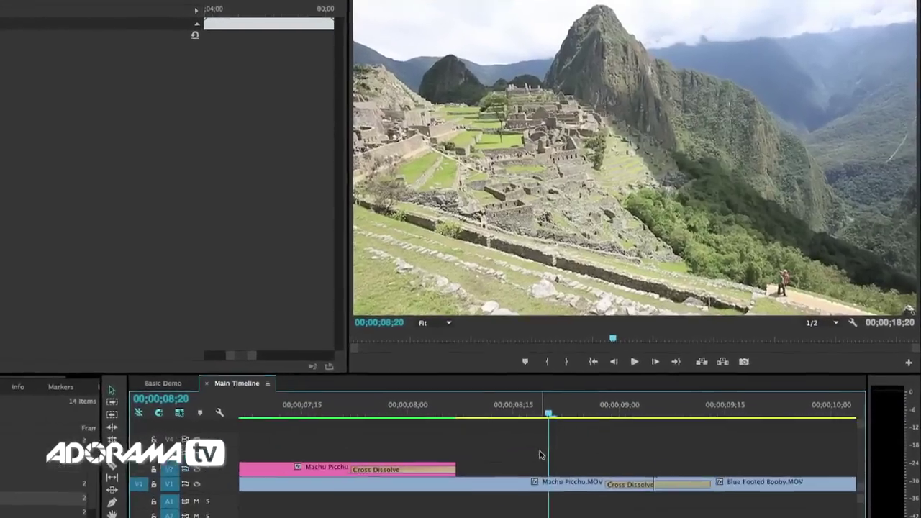
{"action": "scroll", "coordinate": [541, 455], "scroll_direction": "down", "scroll_amount": 2}
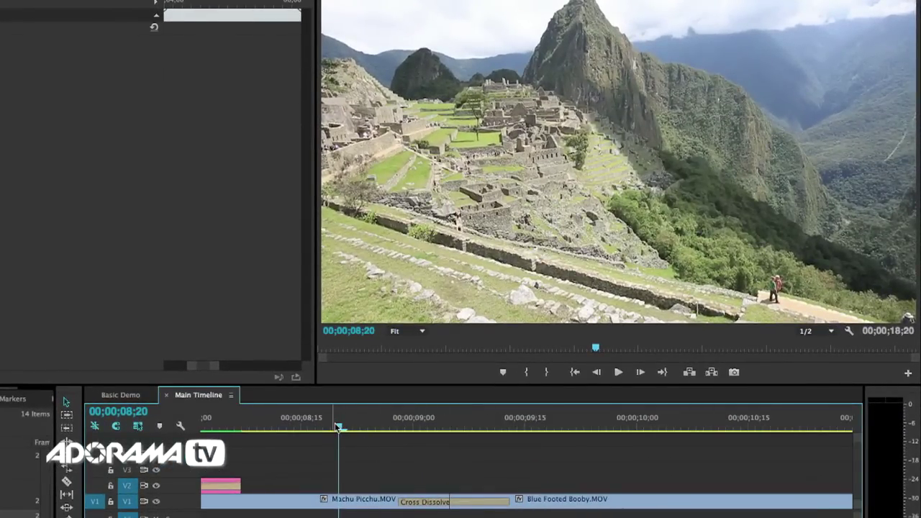
{"action": "key", "text": "="}
{"action": "scroll", "coordinate": [442, 453], "scroll_direction": "down", "scroll_amount": 4}
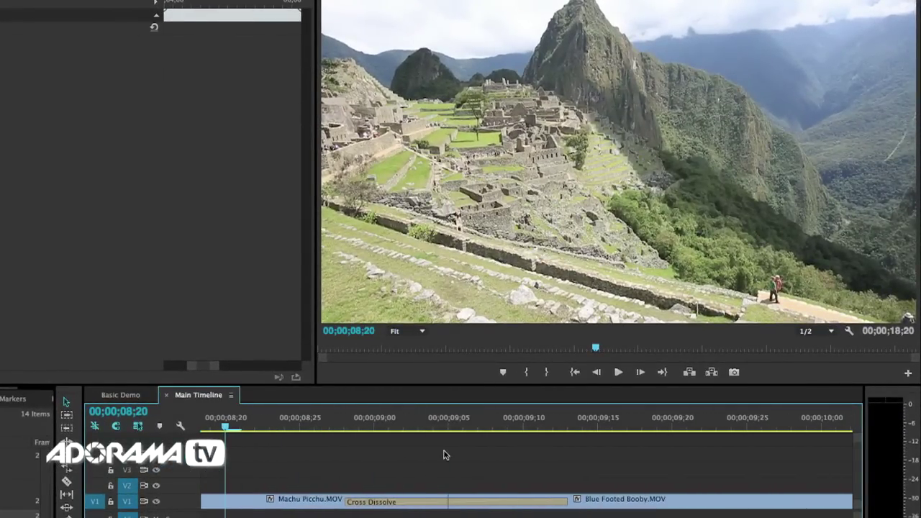
{"action": "left_click", "coordinate": [345, 427]}
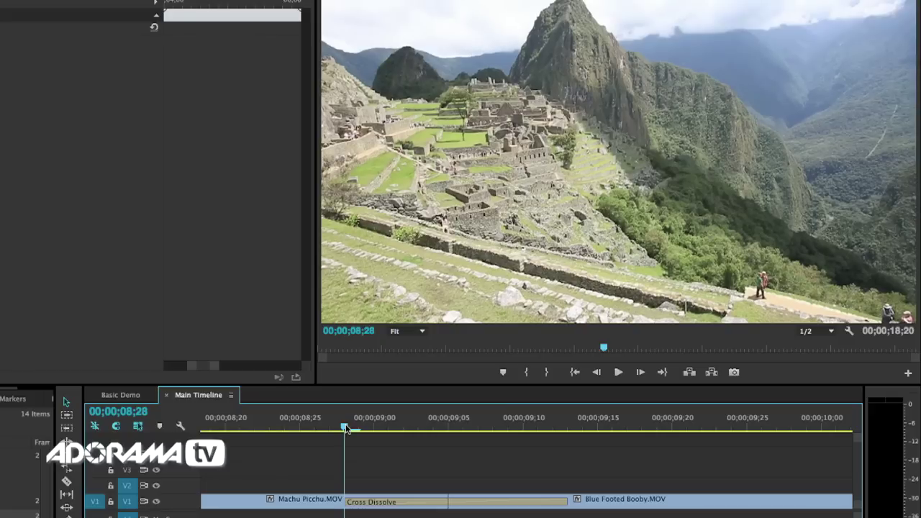
{"action": "left_click_drag", "start_coordinate": [345, 427], "coordinate": [389, 429]}
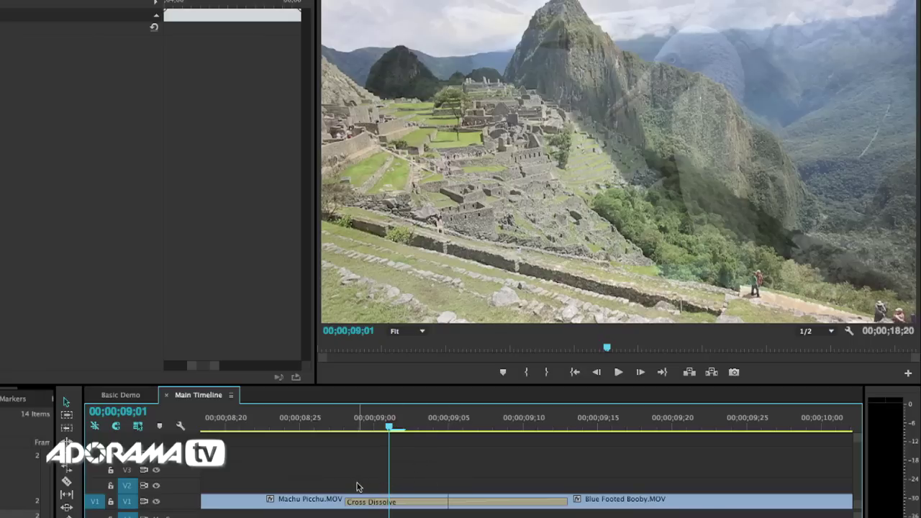
{"action": "left_click", "coordinate": [626, 505]}
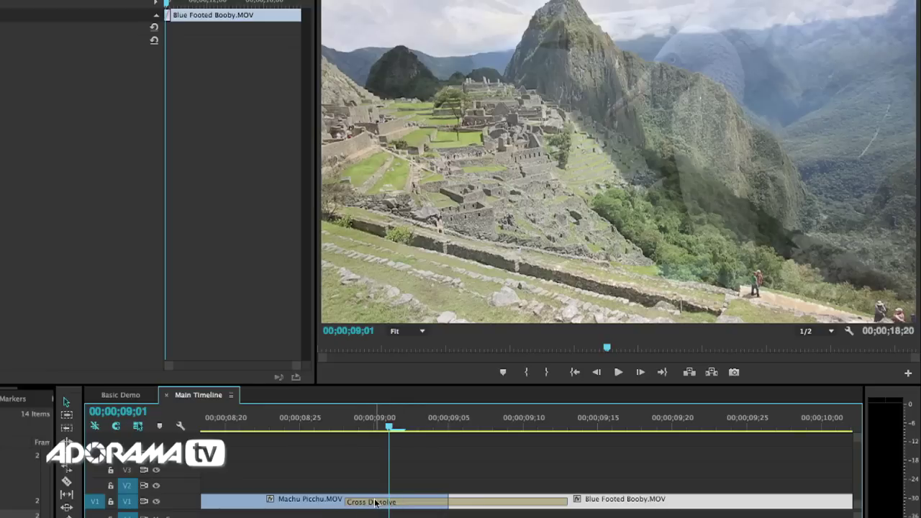
{"action": "left_click_drag", "start_coordinate": [392, 432], "coordinate": [448, 428]}
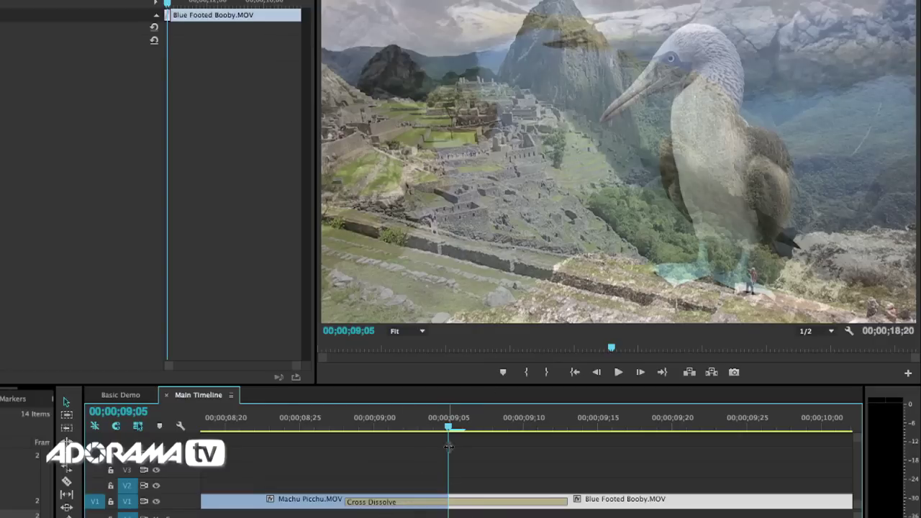
{"action": "left_click_drag", "start_coordinate": [448, 430], "coordinate": [507, 429]}
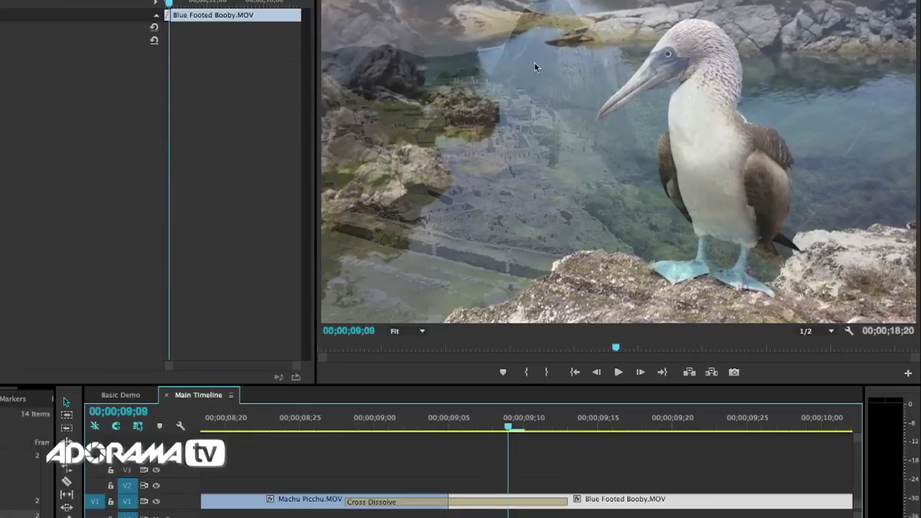
{"action": "key", "text": "i"}
{"action": "left_click_drag", "start_coordinate": [508, 429], "coordinate": [368, 438]}
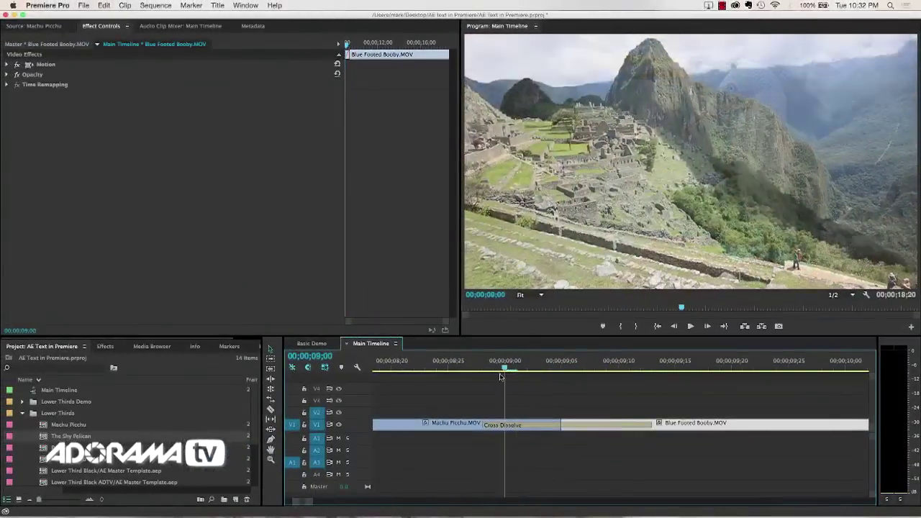
{"action": "left_click_drag", "start_coordinate": [500, 376], "coordinate": [485, 375]}
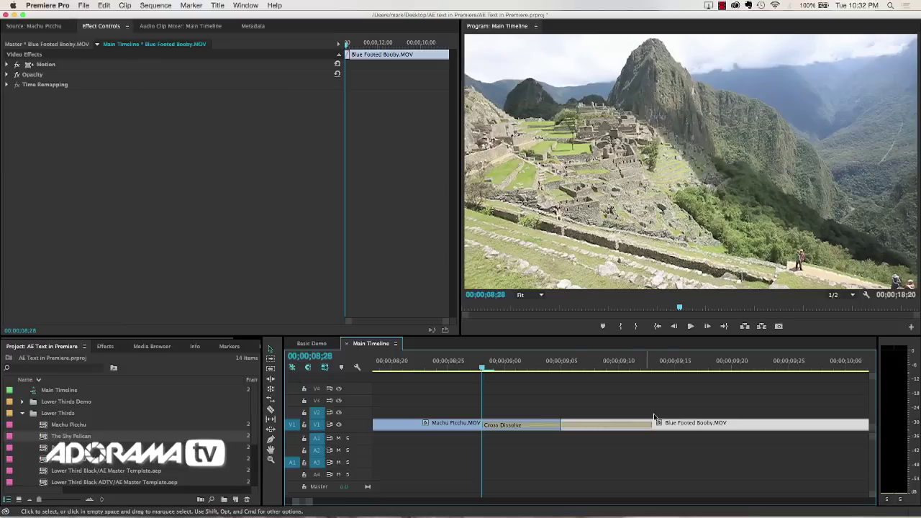
Zoom the timeline to fit the whole sequence and return the playhead to the pelican shot.
{"action": "mouse_move", "coordinate": [482, 371]}
{"action": "left_mouse_down"}
{"action": "mouse_move", "coordinate": [516, 370]}
{"action": "mouse_move", "coordinate": [492, 371]}
{"action": "left_mouse_up"}
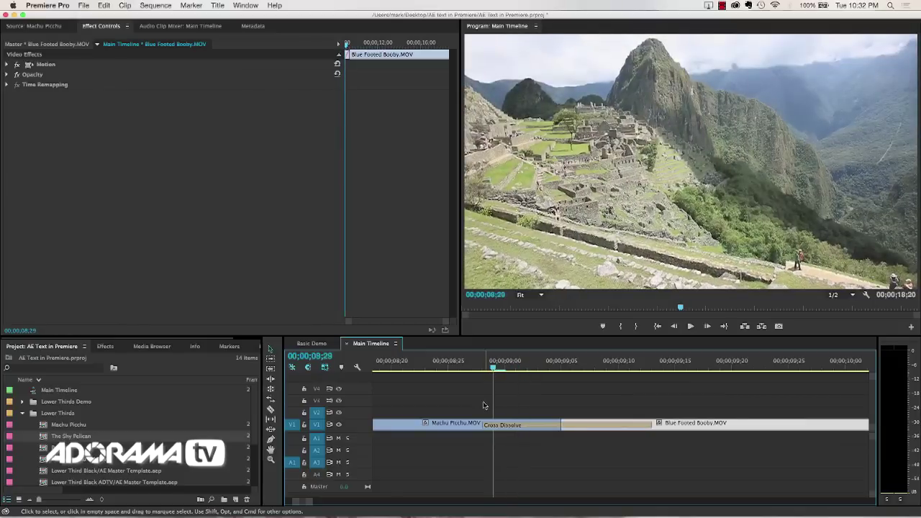
{"action": "key", "text": "backslash"}
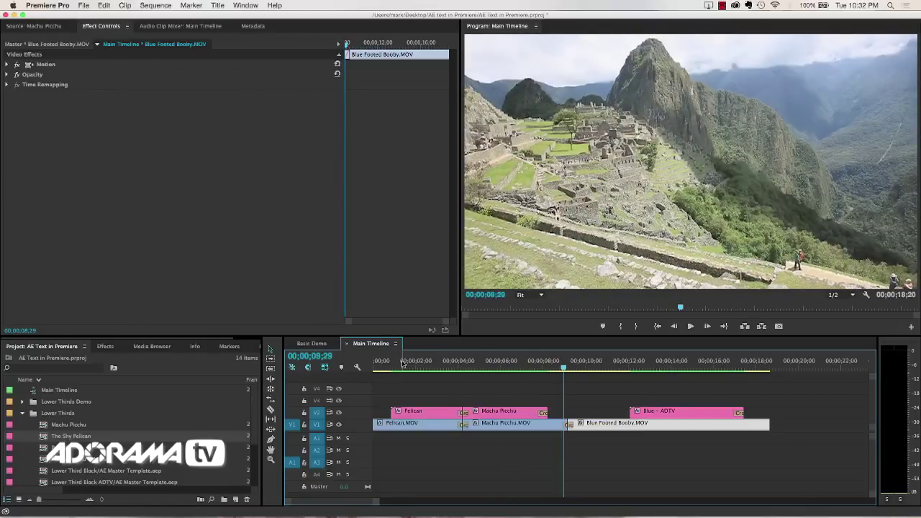
{"action": "left_click_drag", "start_coordinate": [403, 364], "coordinate": [390, 364]}
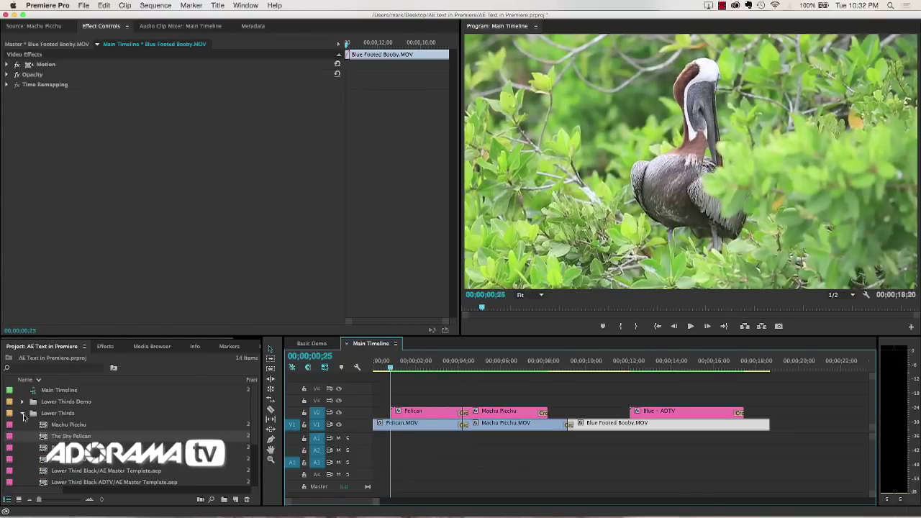
Reopen the Lower Thirds bin and load the Lower Third Black template as source.
{"action": "left_click", "coordinate": [23, 415]}
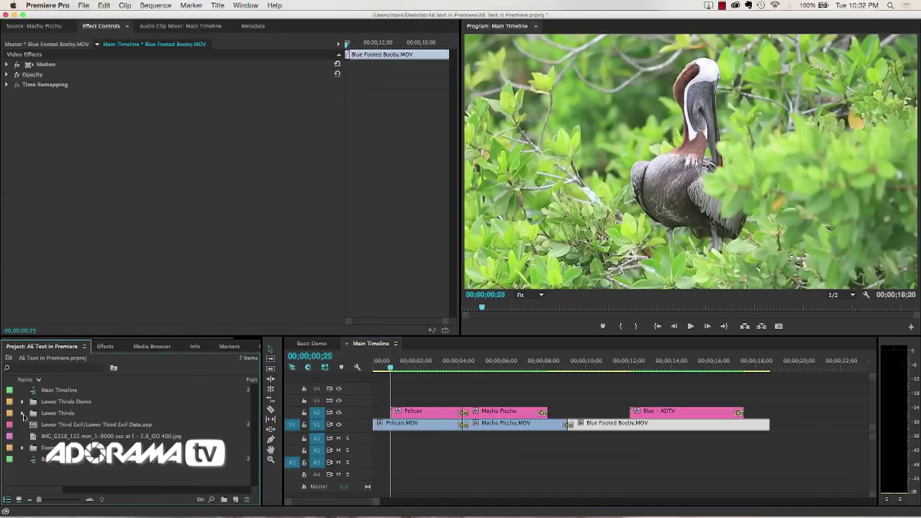
{"action": "left_click", "coordinate": [23, 414]}
{"action": "scroll", "coordinate": [47, 449], "scroll_direction": "down", "scroll_amount": 3}
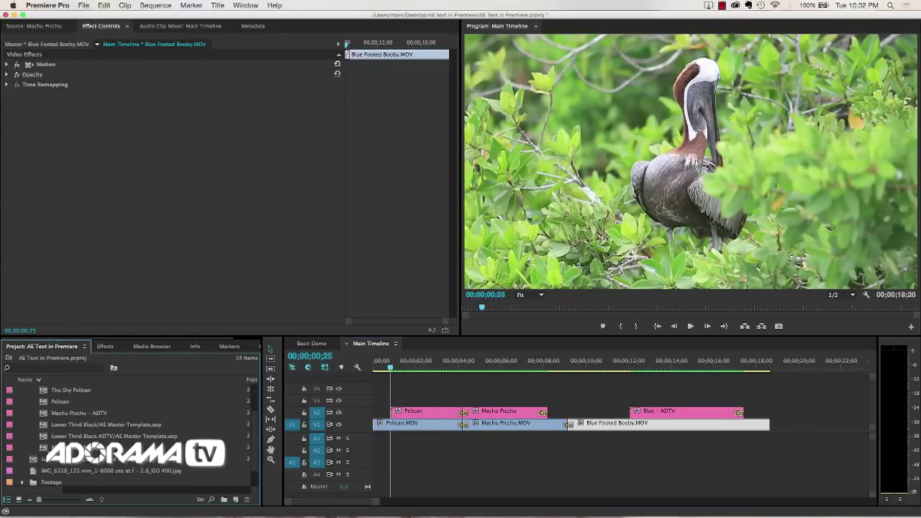
{"action": "double_click", "coordinate": [45, 426]}
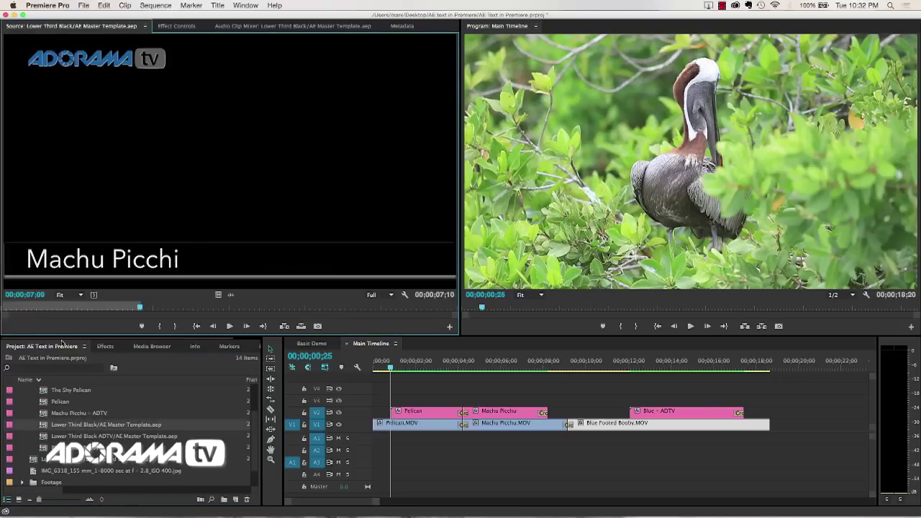
Delete the Blue - ADTV title from V2 and extend the Machu Picchu title to the dissolve.
{"action": "left_click_drag", "start_coordinate": [142, 308], "coordinate": [85, 314]}
{"action": "left_click", "coordinate": [653, 412]}
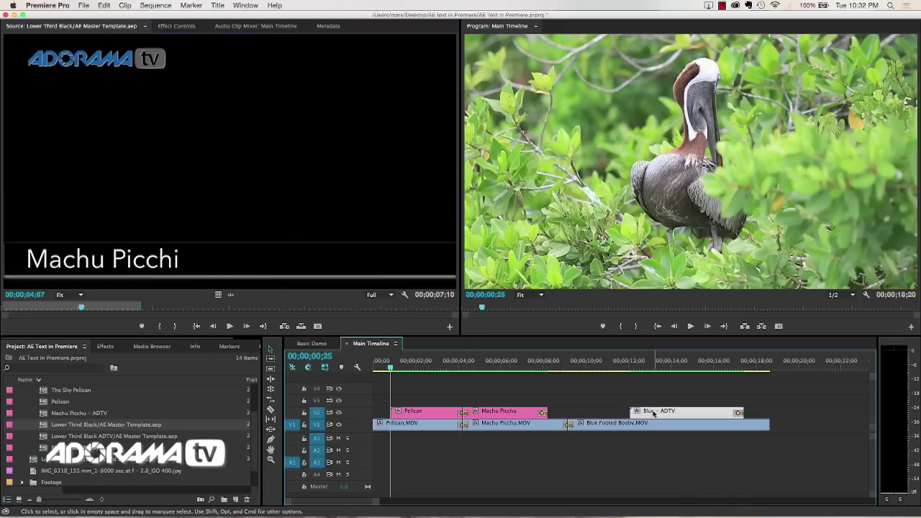
{"action": "key", "text": "Delete"}
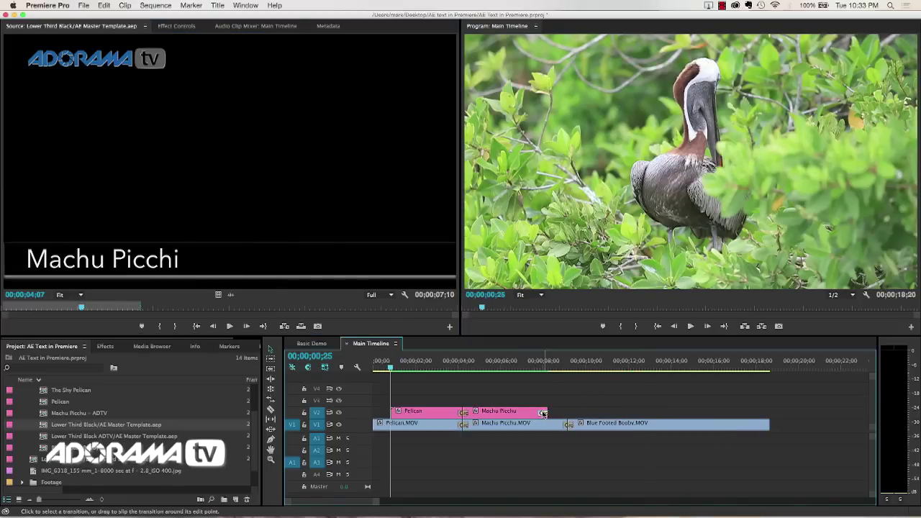
{"action": "left_click_drag", "start_coordinate": [543, 414], "coordinate": [566, 414]}
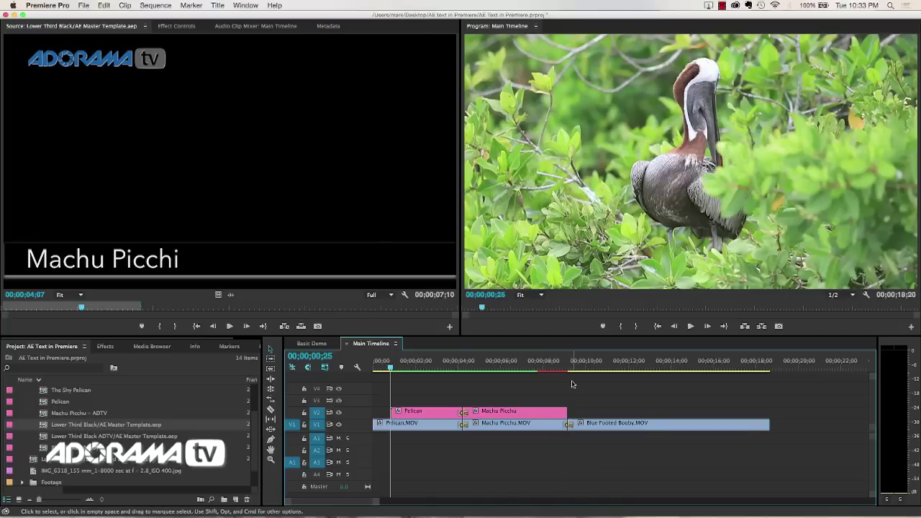
{"action": "left_click", "coordinate": [566, 363]}
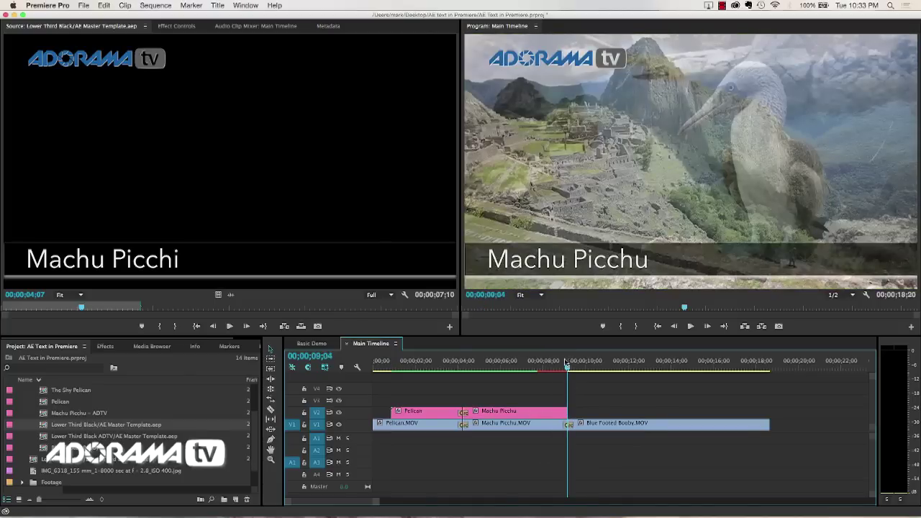
{"action": "left_click", "coordinate": [45, 425]}
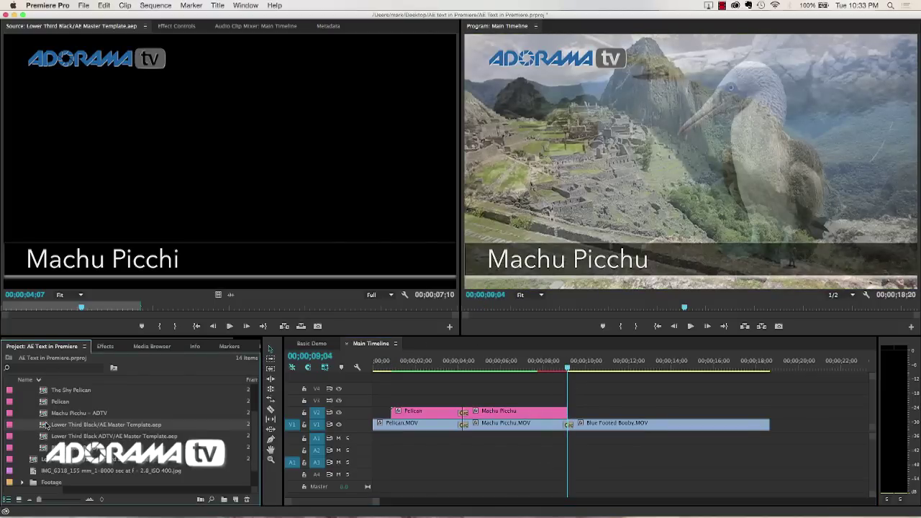
Duplicate the Lower Third Black template and name the copy 'Transition Demo'.
{"action": "right_click", "coordinate": [45, 425]}
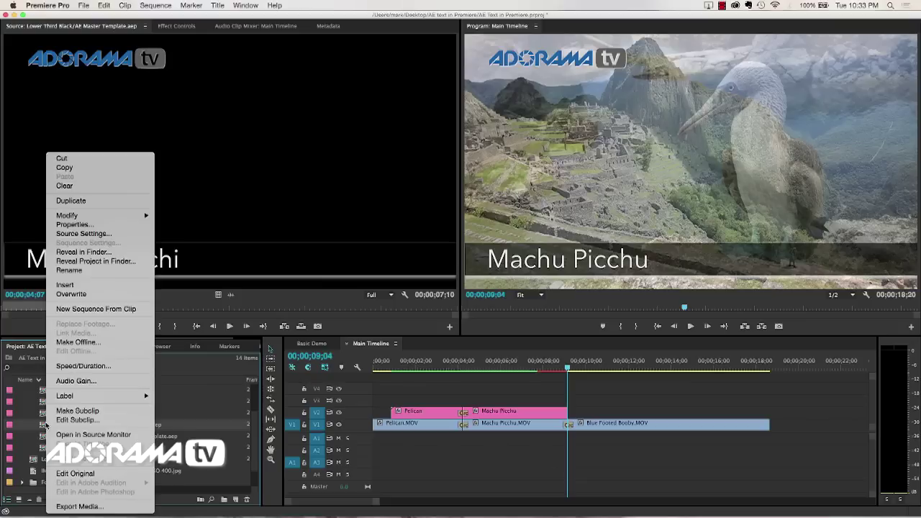
{"action": "left_click", "coordinate": [97, 202]}
{"action": "key", "text": "Return"}
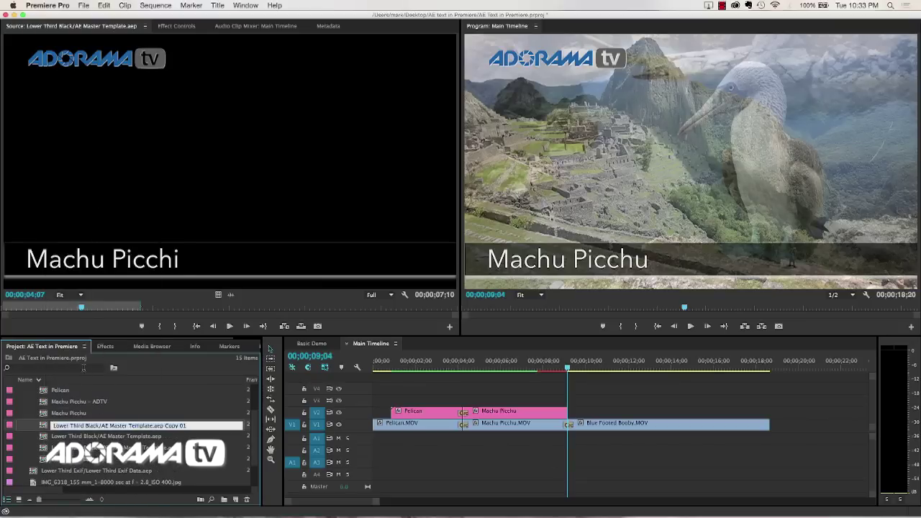
{"action": "type", "text": "Tri"}
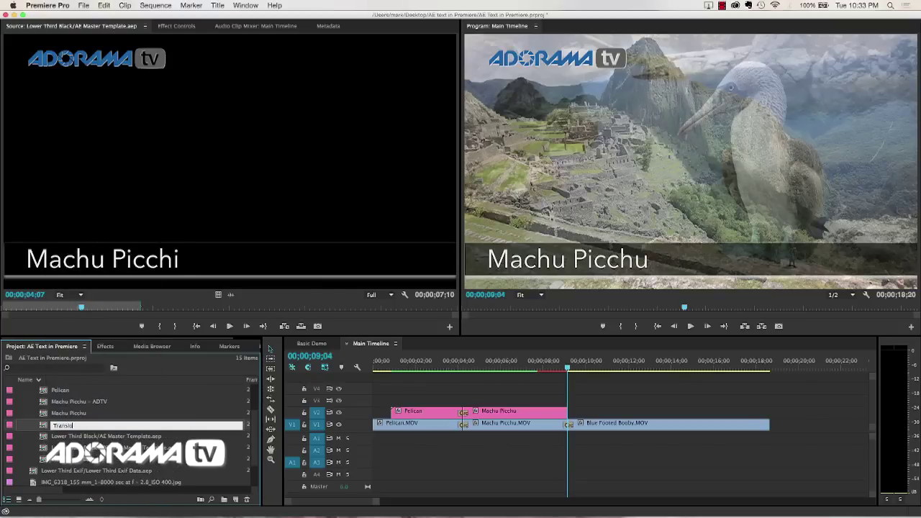
{"action": "type", "text": "nsition Demo"}
{"action": "key", "text": "Tab"}
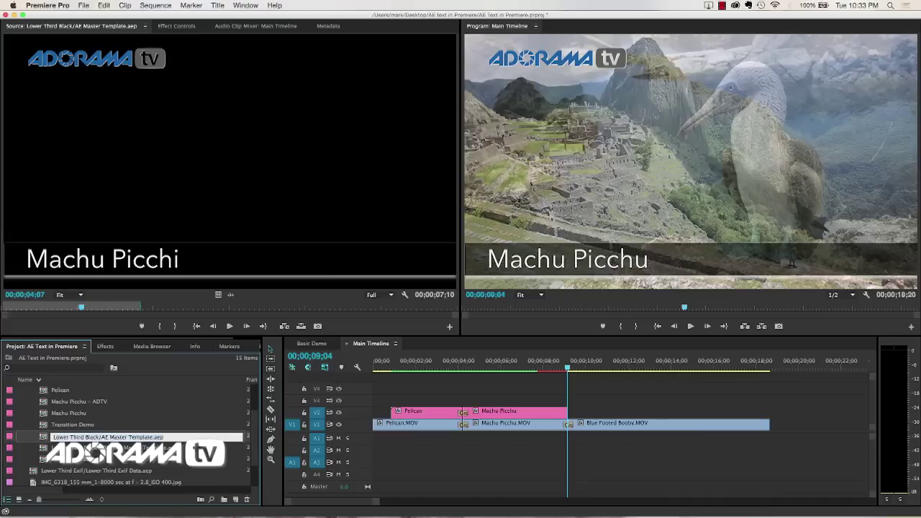
Set the Transition Demo Title Text to 'I'm a Demo!' in Effect Controls.
{"action": "double_click", "coordinate": [44, 425]}
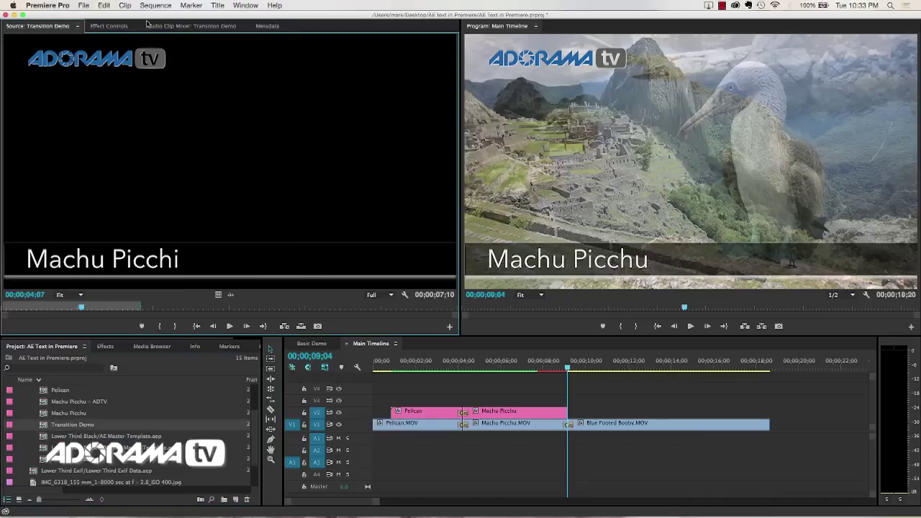
{"action": "left_click", "coordinate": [109, 26]}
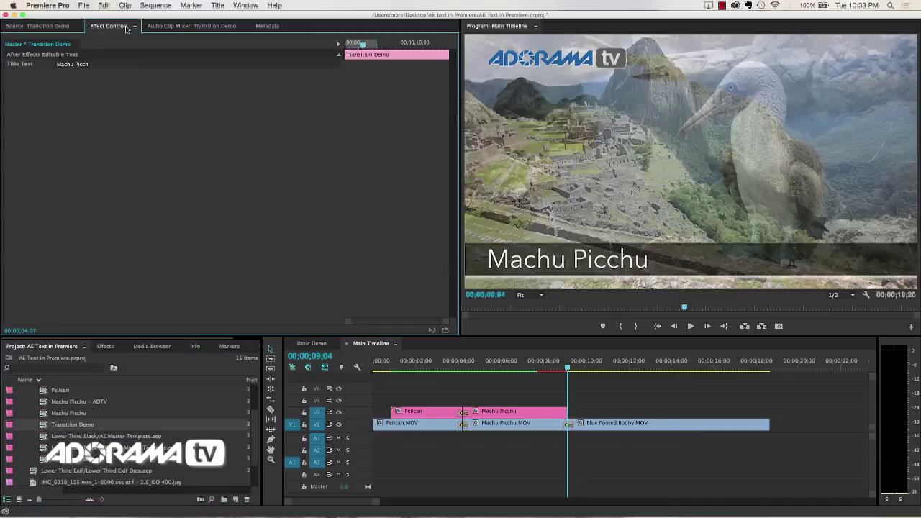
{"action": "left_click", "coordinate": [115, 66]}
{"action": "type", "text": "I'm"}
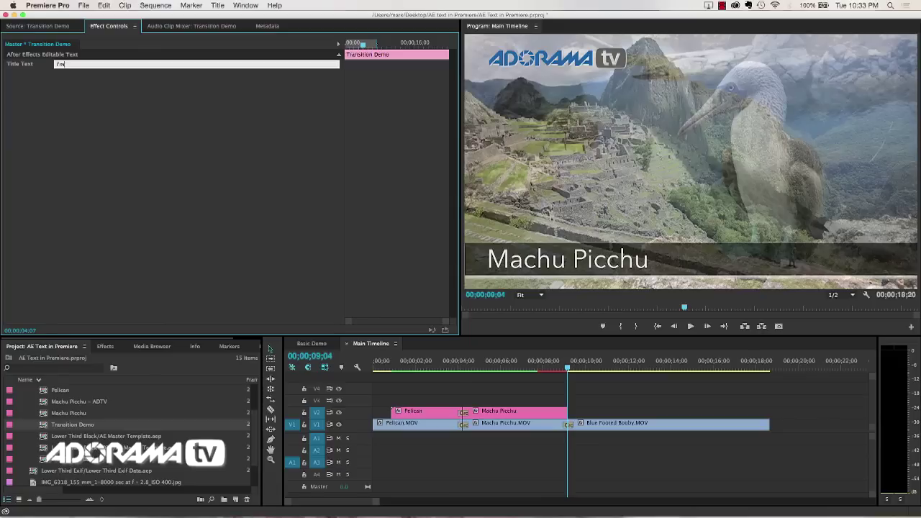
{"action": "type", "text": " a Demo!"}
{"action": "key", "text": "Return"}
{"action": "key", "text": "shift+2"}
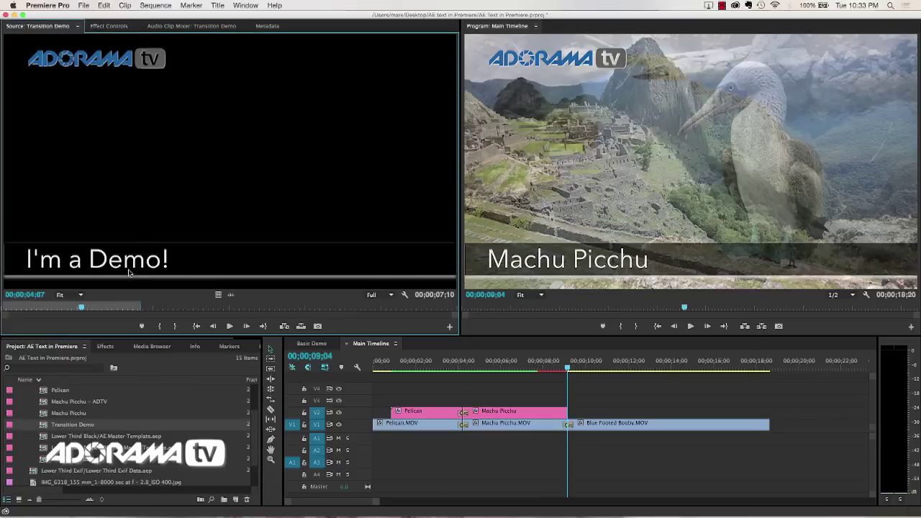
Place the Transition Demo title on V2 right after the Machu Picchu title.
{"action": "left_click_drag", "start_coordinate": [221, 294], "coordinate": [572, 414]}
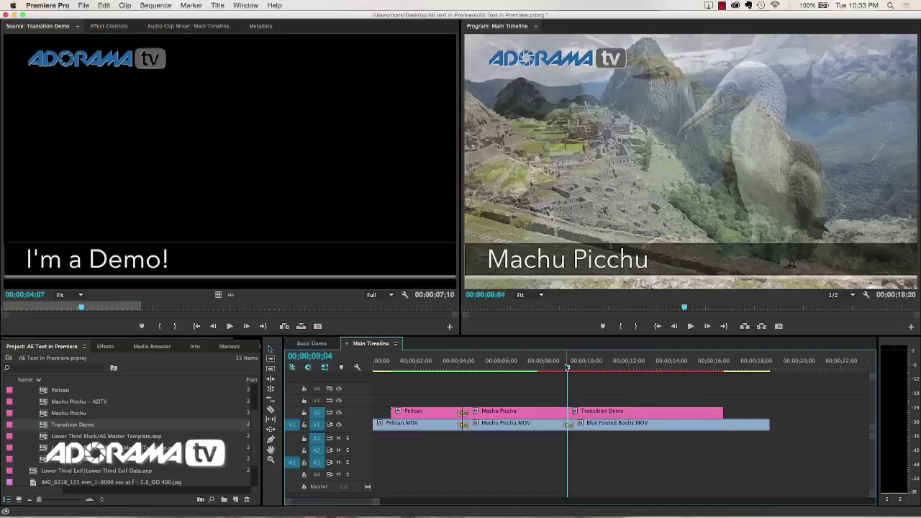
{"action": "left_click_drag", "start_coordinate": [567, 369], "coordinate": [602, 367]}
{"action": "left_click_drag", "start_coordinate": [618, 367], "coordinate": [567, 368]}
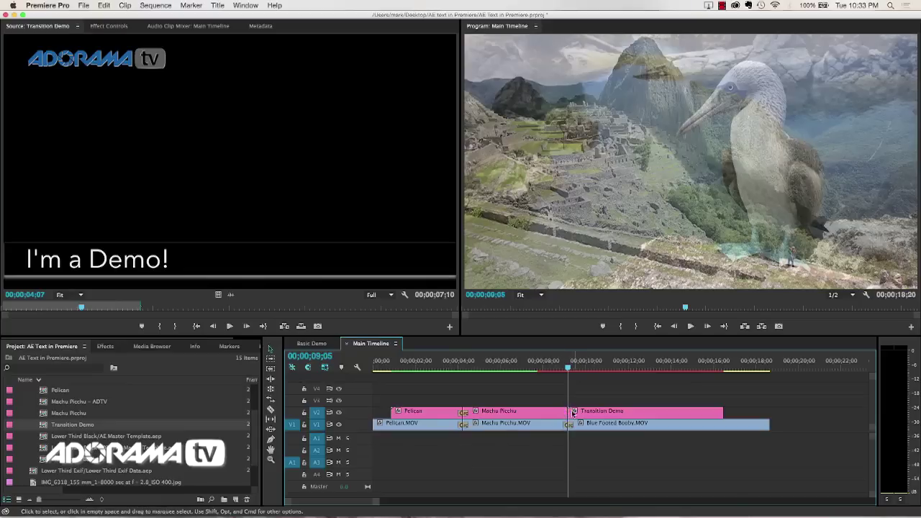
Apply a Cross Dissolve from Video Transitions > Dissolve to the Machu Picchu / Transition Demo edit.
{"action": "left_click", "coordinate": [104, 347]}
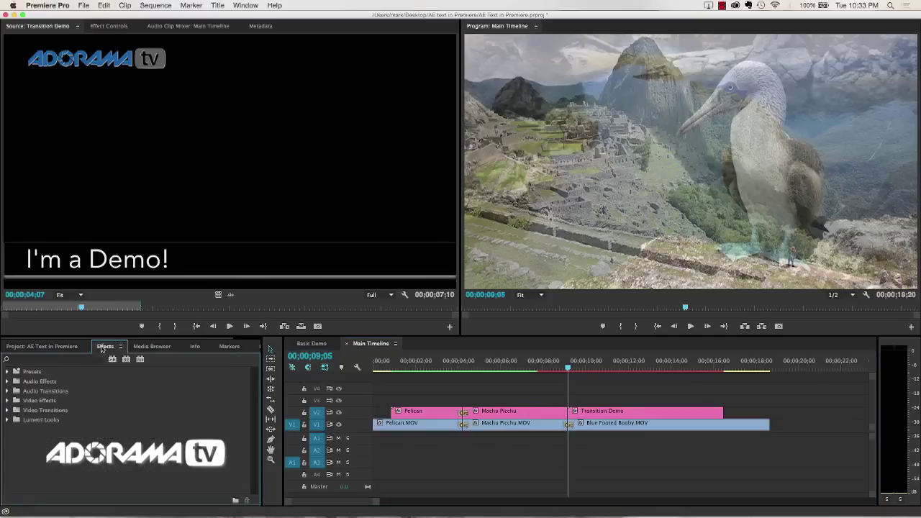
{"action": "left_click", "coordinate": [7, 410]}
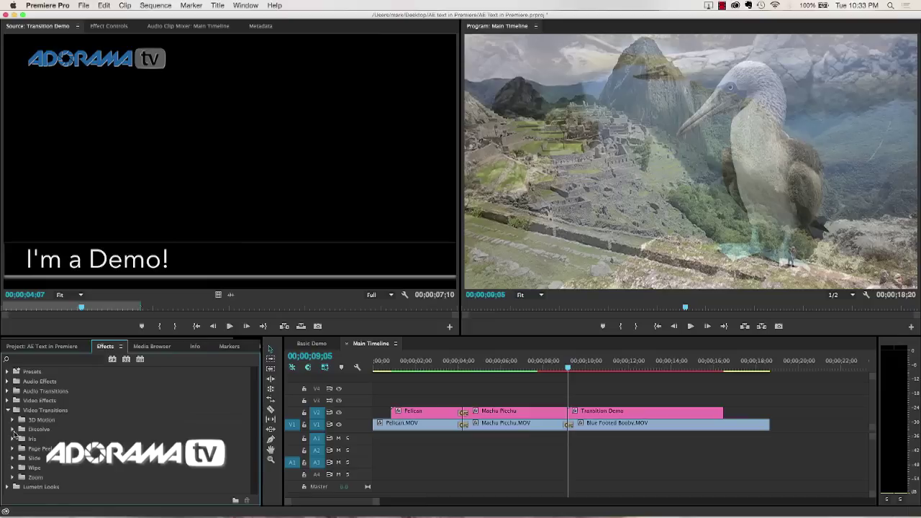
{"action": "left_click", "coordinate": [12, 429]}
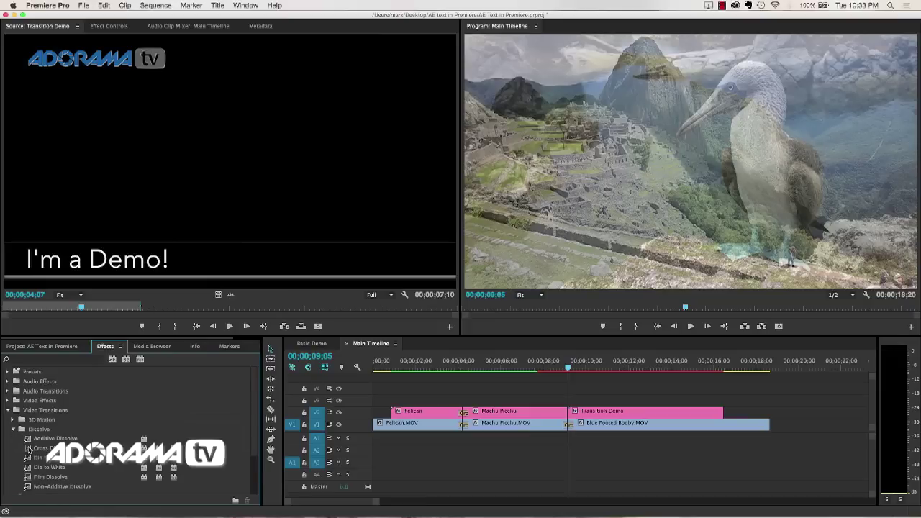
{"action": "left_click_drag", "start_coordinate": [29, 448], "coordinate": [569, 415]}
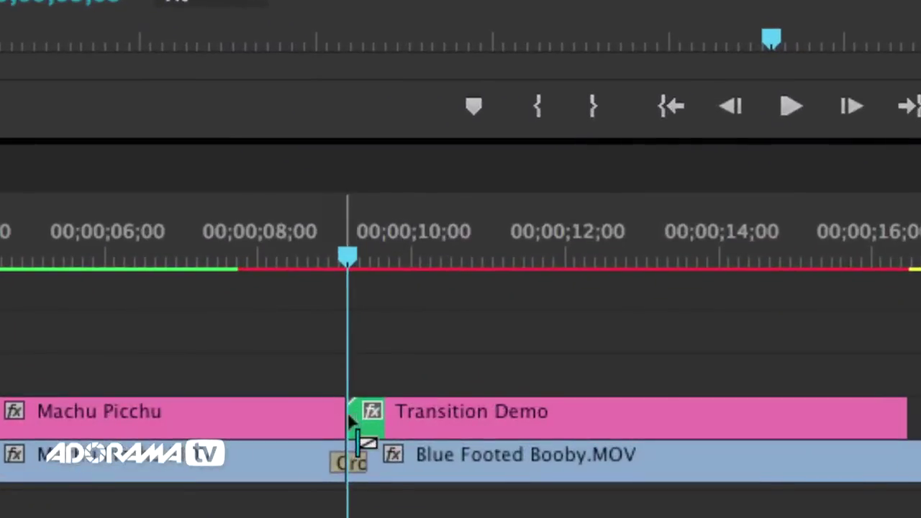
{"action": "mouse_move", "coordinate": [348, 420]}
{"action": "left_mouse_down"}
{"action": "mouse_move", "coordinate": [329, 428]}
{"action": "mouse_move", "coordinate": [343, 425]}
{"action": "left_mouse_up"}
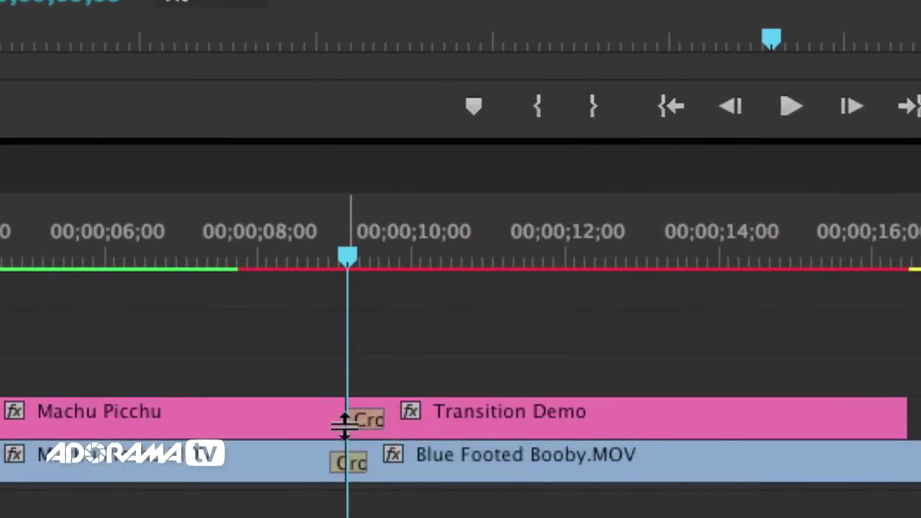
{"action": "key", "text": "equal"}
{"action": "key", "text": "equal"}
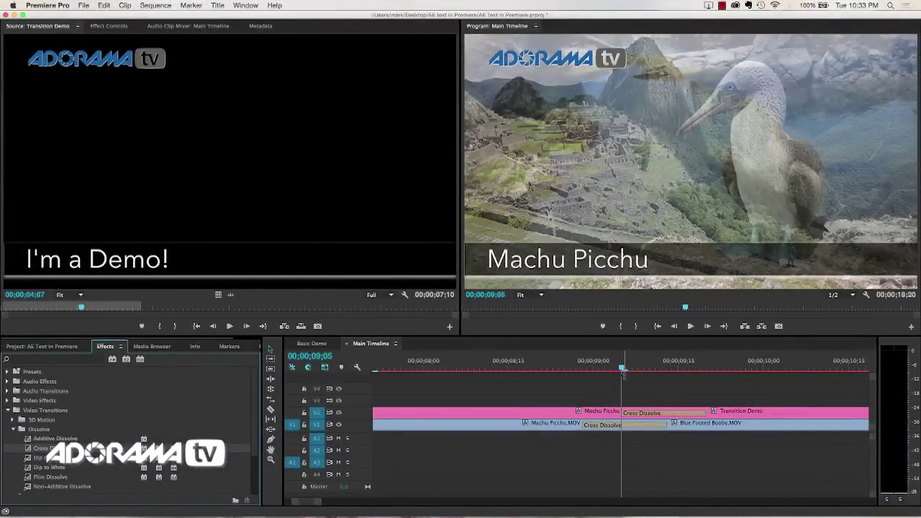
Adjust the old title Cross Dissolve, re-apply one on the V2 edit, and scrub through it.
{"action": "left_click_drag", "start_coordinate": [623, 372], "coordinate": [730, 368]}
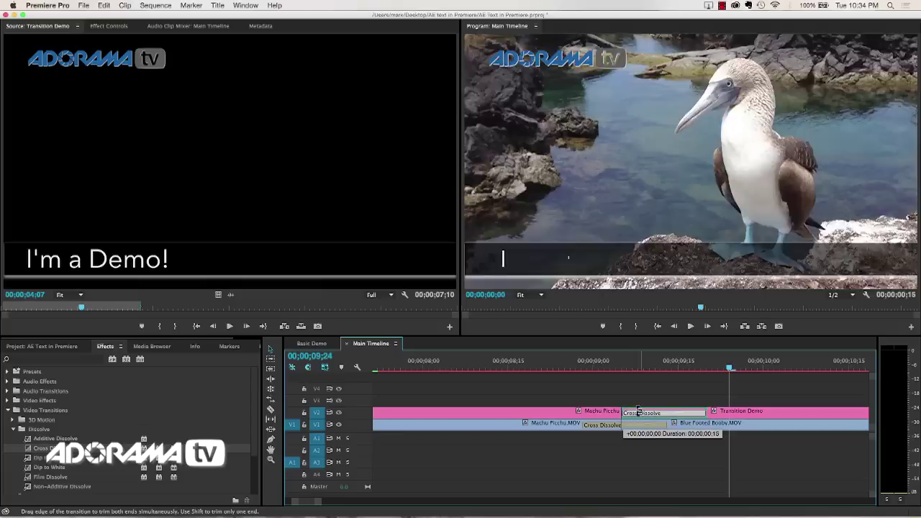
{"action": "left_click_drag", "start_coordinate": [700, 410], "coordinate": [624, 412]}
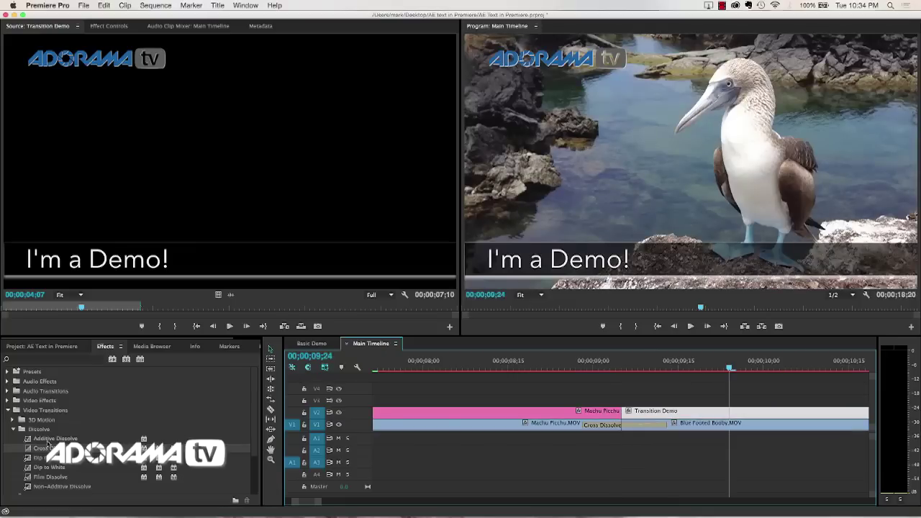
{"action": "left_click_drag", "start_coordinate": [30, 449], "coordinate": [623, 414]}
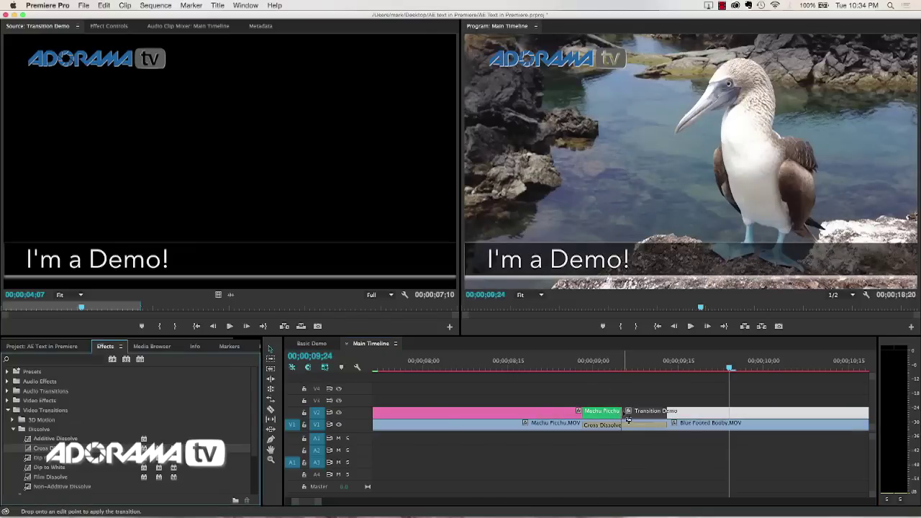
{"action": "left_click_drag", "start_coordinate": [588, 363], "coordinate": [573, 391]}
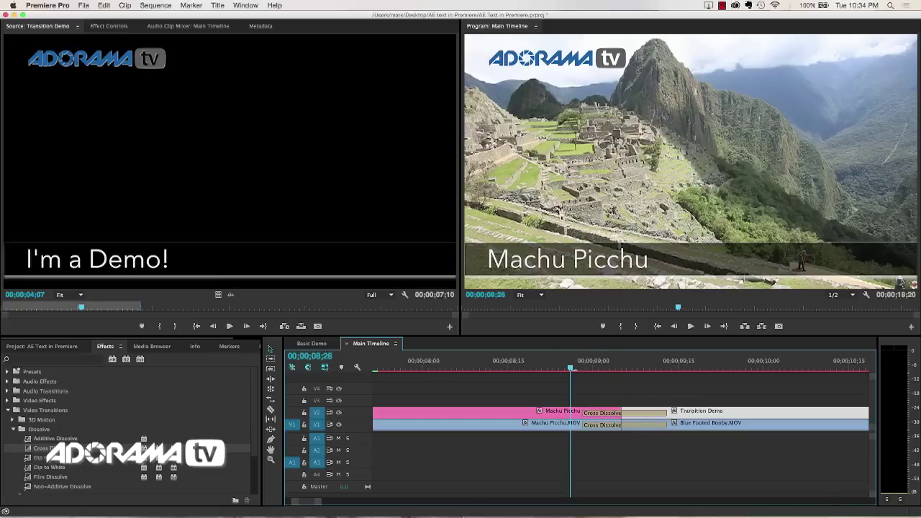
{"action": "mouse_move", "coordinate": [464, 511]}
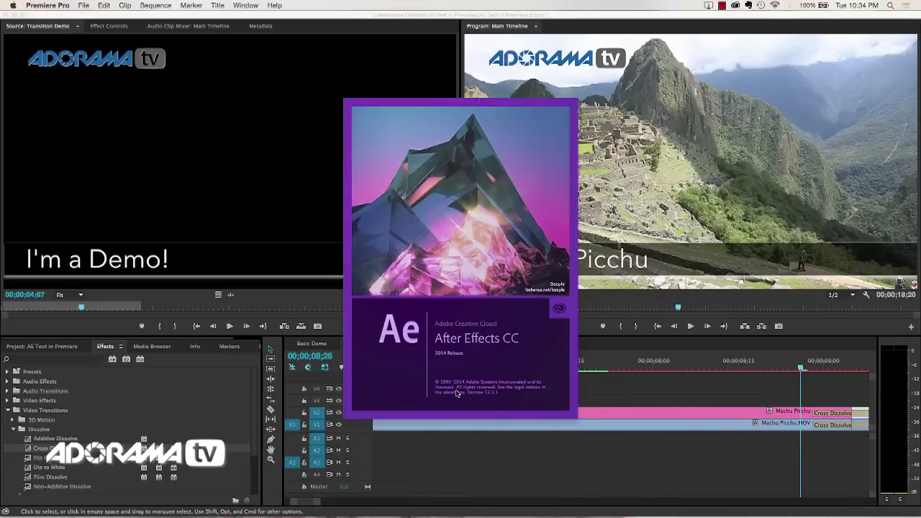
Scrub through the Pelican to Machu Picchu cross dissolve, then switch to After Effects.
{"action": "scroll", "coordinate": [632, 394], "scroll_direction": "left", "scroll_amount": 5}
{"action": "scroll", "coordinate": [632, 394], "scroll_direction": "left", "scroll_amount": 5}
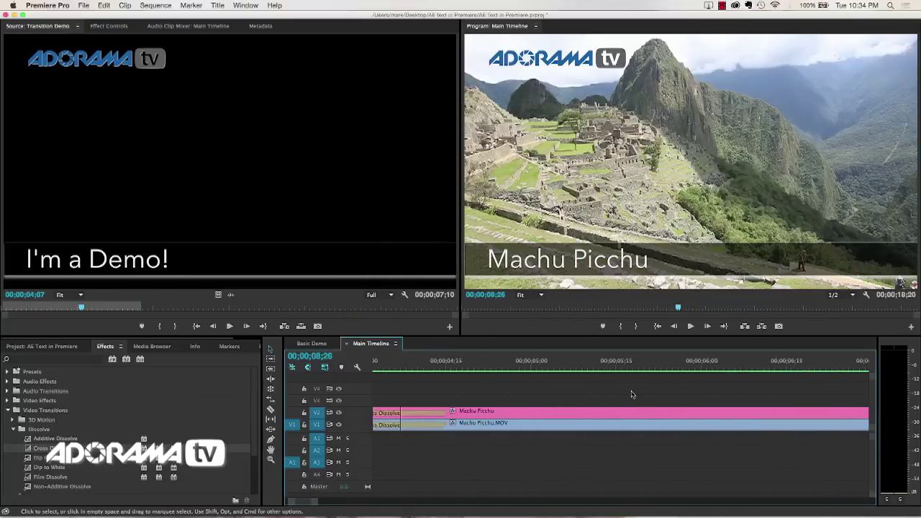
{"action": "left_click", "coordinate": [488, 365]}
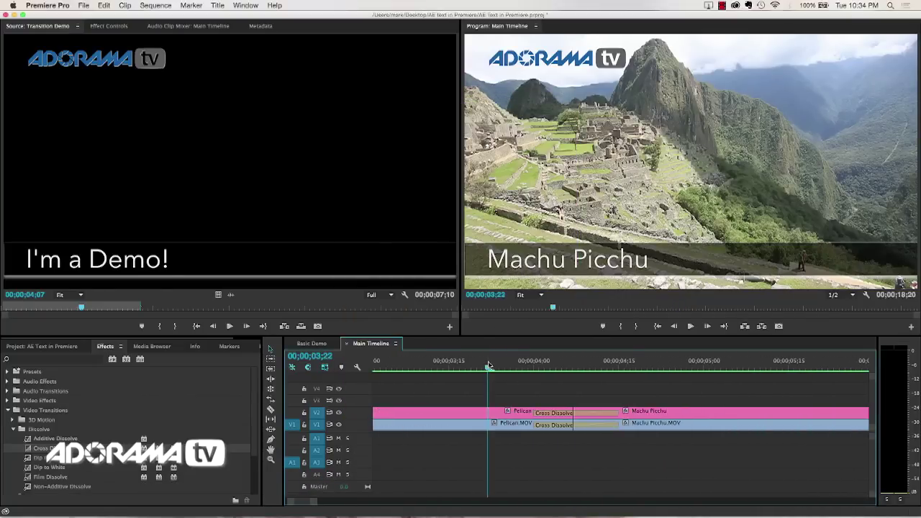
{"action": "left_click_drag", "start_coordinate": [488, 365], "coordinate": [558, 369]}
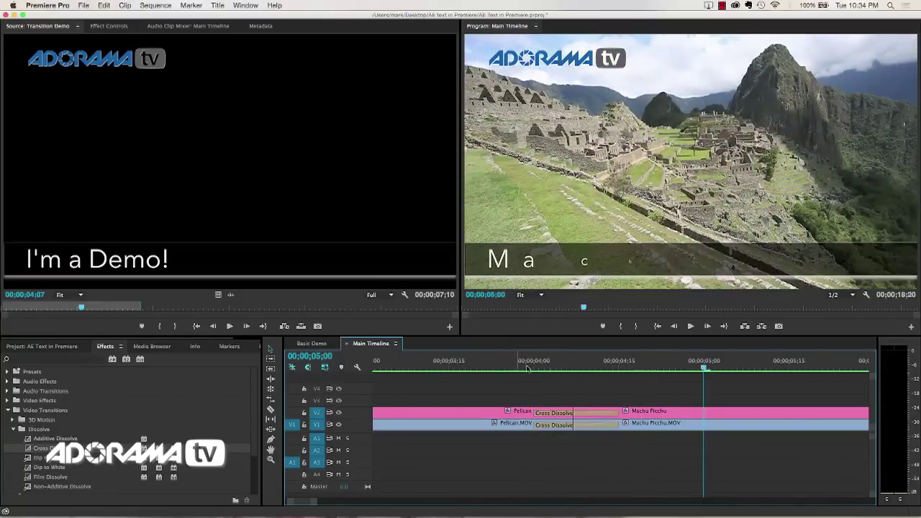
{"action": "left_click_drag", "start_coordinate": [499, 365], "coordinate": [630, 367]}
{"action": "key", "text": "super+Tab"}
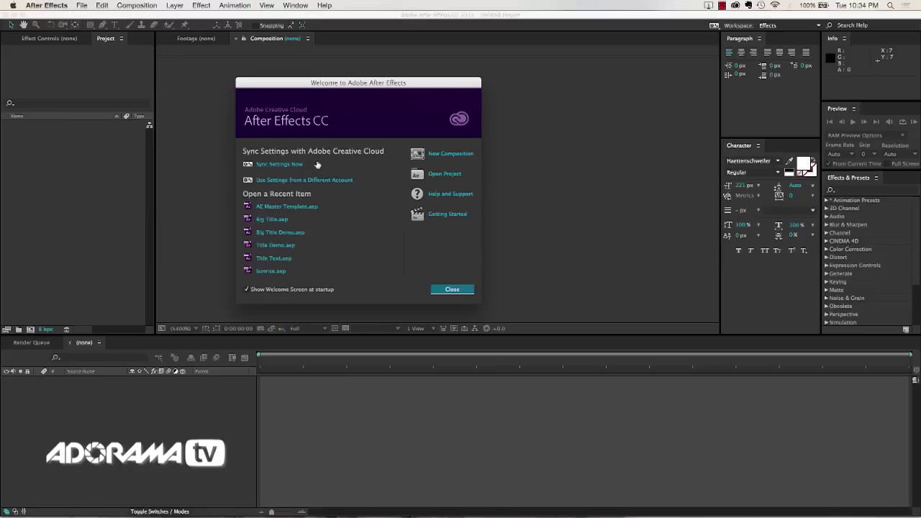
Open AE Master Template.aep and its Lower Third Black ADTV composition.
{"action": "left_click", "coordinate": [298, 208]}
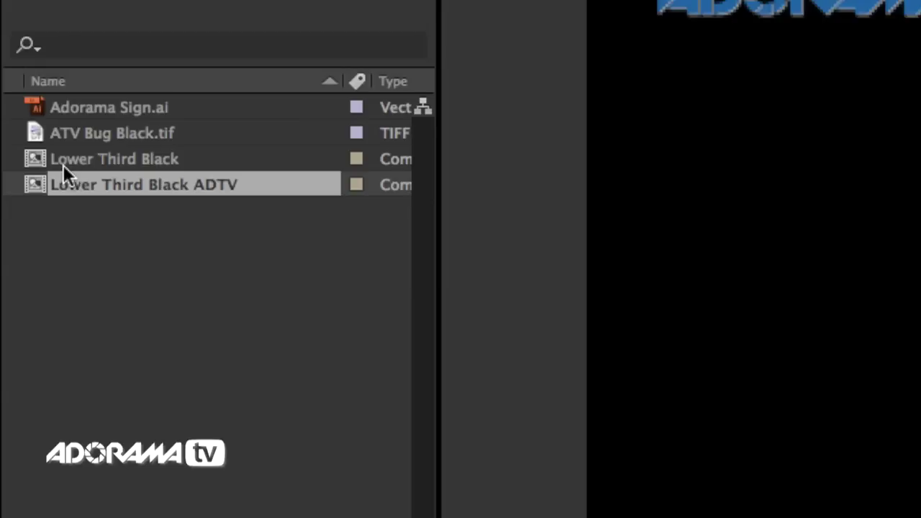
{"action": "left_click", "coordinate": [22, 144]}
{"action": "left_click", "coordinate": [72, 186]}
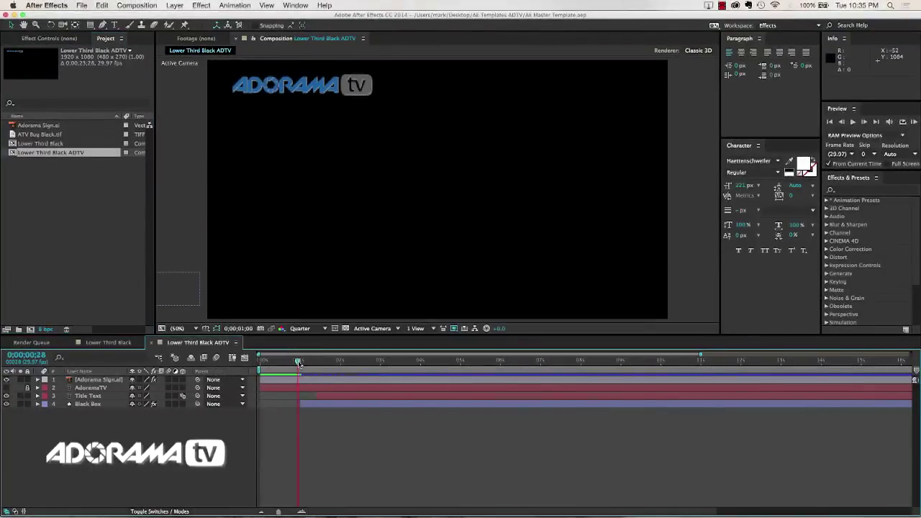
Scrub the composition to watch the lower-third box animate in, then return to Premiere Pro.
{"action": "left_click_drag", "start_coordinate": [302, 363], "coordinate": [260, 362]}
{"action": "left_click", "coordinate": [245, 88]}
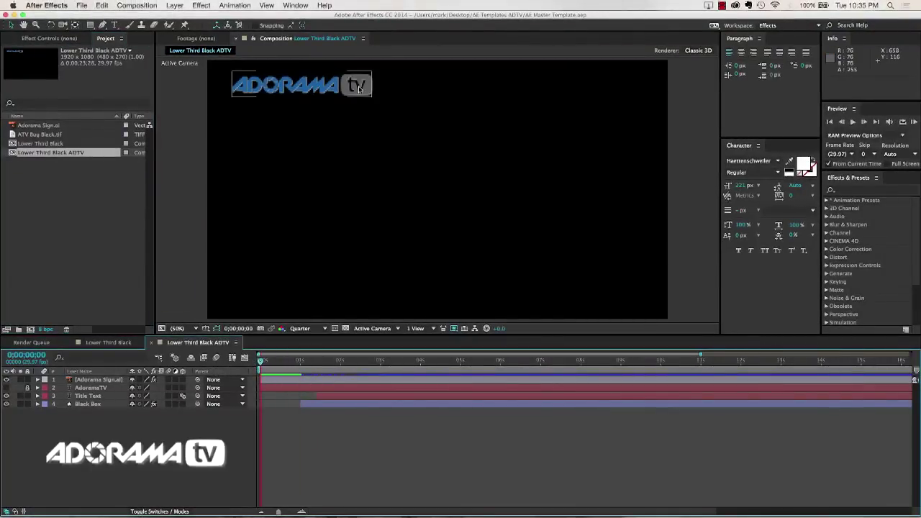
{"action": "left_click", "coordinate": [297, 192]}
{"action": "left_click_drag", "start_coordinate": [261, 362], "coordinate": [301, 367]}
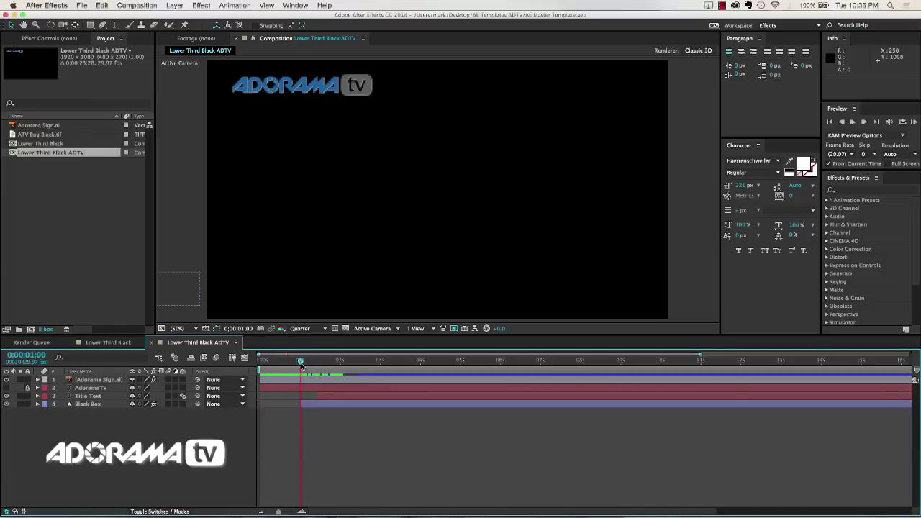
{"action": "key", "text": "super+Tab"}
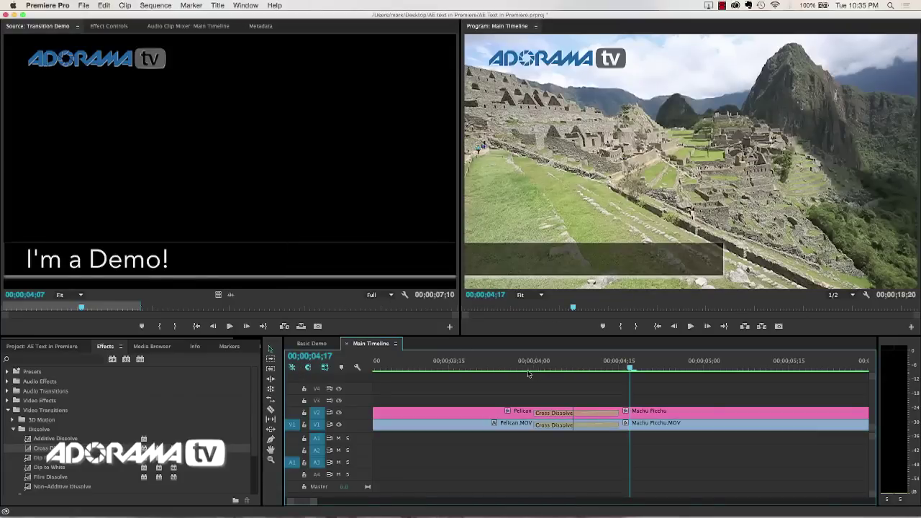
{"action": "left_click", "coordinate": [522, 366]}
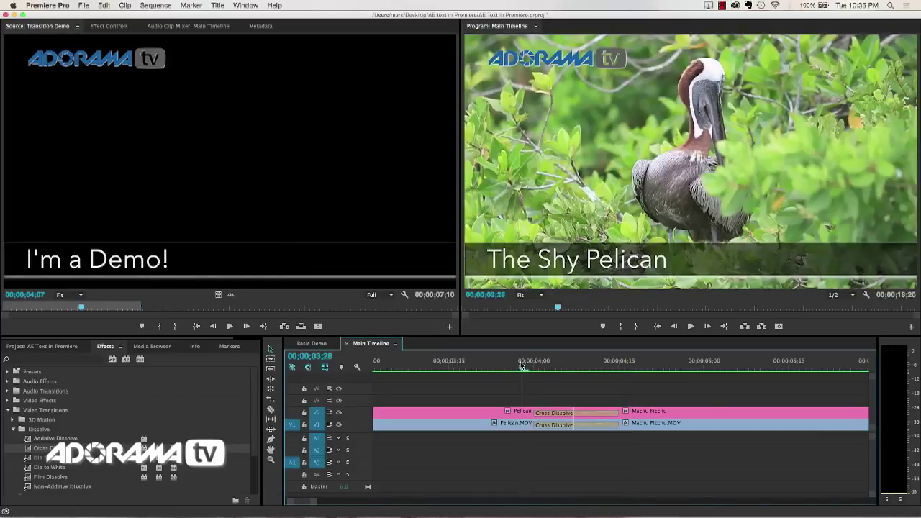
{"action": "key", "text": "Right"}
{"action": "key", "text": "Right"}
{"action": "key", "text": "Right"}
{"action": "key", "text": "Right"}
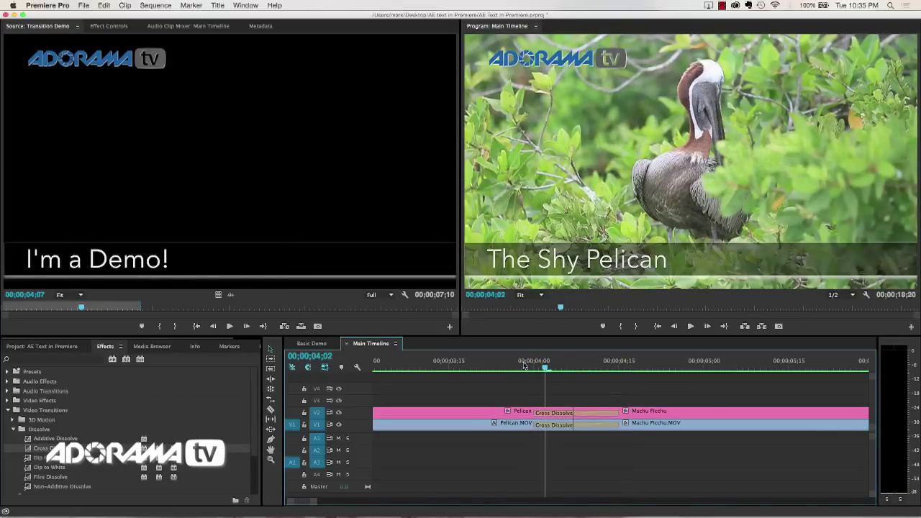
{"action": "key", "text": "Right"}
{"action": "key", "text": "Right"}
{"action": "key", "text": "Right"}
{"action": "key", "text": "Right"}
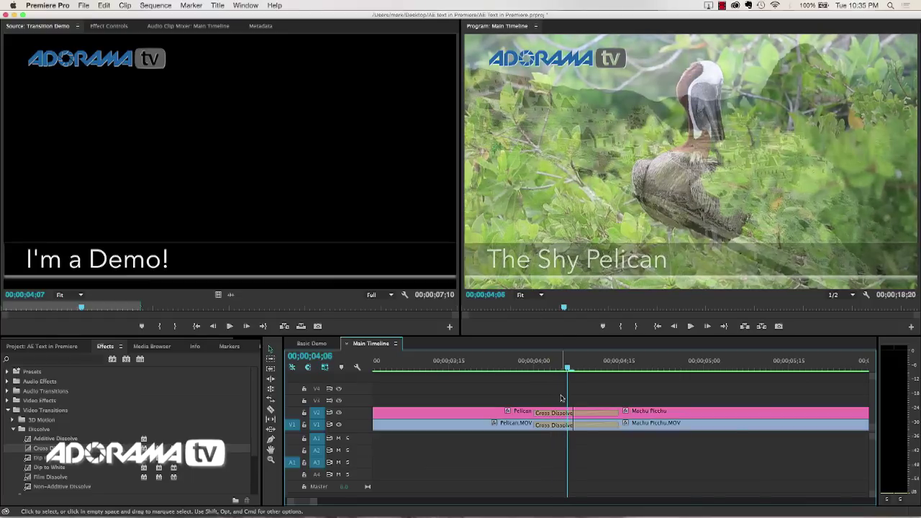
{"action": "key", "text": "Right"}
{"action": "key", "text": "Right"}
{"action": "key", "text": "Right"}
{"action": "key", "text": "Right"}
{"action": "key", "text": "Right"}
{"action": "key", "text": "Right"}
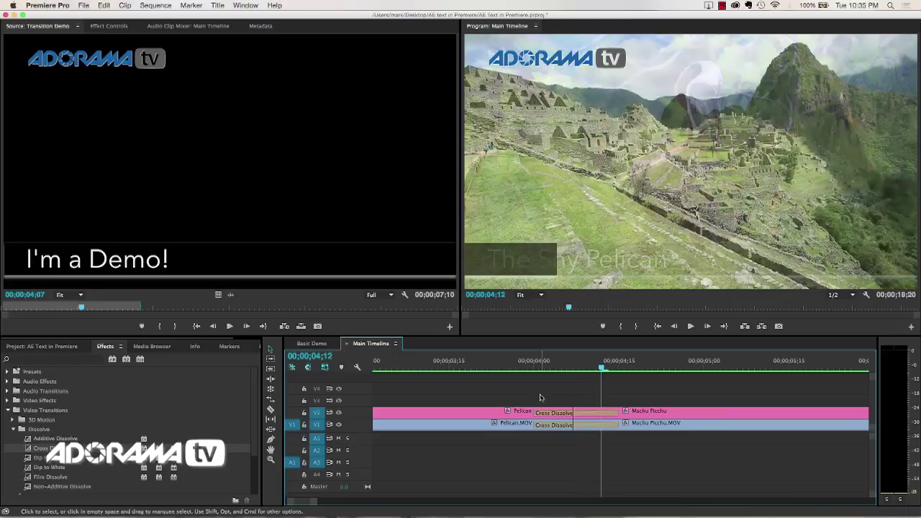
{"action": "key", "text": "Right"}
{"action": "key", "text": "Right"}
{"action": "key", "text": "Right"}
{"action": "key", "text": "Right"}
{"action": "key", "text": "Right"}
{"action": "key", "text": "Right"}
{"action": "key", "text": "Right"}
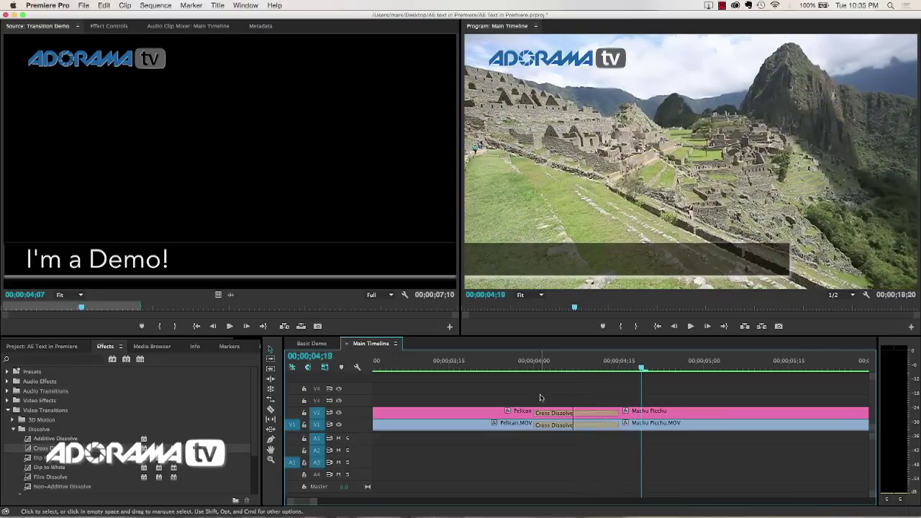
{"action": "key", "text": "Right"}
{"action": "key", "text": "Right"}
{"action": "key", "text": "Right"}
{"action": "key", "text": "Right"}
{"action": "key", "text": "Right"}
{"action": "key", "text": "Right"}
{"action": "key", "text": "Right"}
{"action": "key", "text": "Right"}
{"action": "key", "text": "Right"}
{"action": "key", "text": "Right"}
{"action": "key", "text": "Right"}
{"action": "key", "text": "Right"}
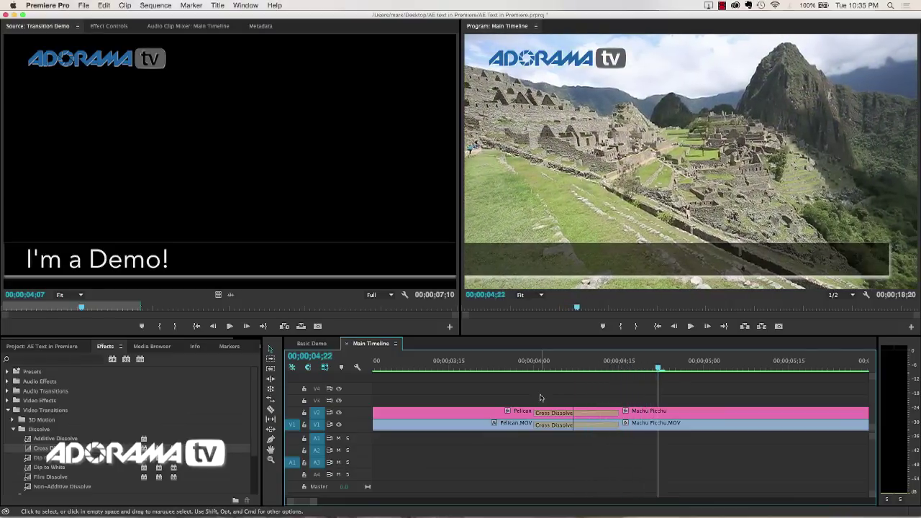
{"action": "key", "text": "Right"}
{"action": "key", "text": "Right"}
{"action": "key", "text": "Right"}
{"action": "key", "text": "Right"}
{"action": "key", "text": "Right"}
{"action": "key", "text": "Right"}
{"action": "key", "text": "Right"}
{"action": "key", "text": "Right"}
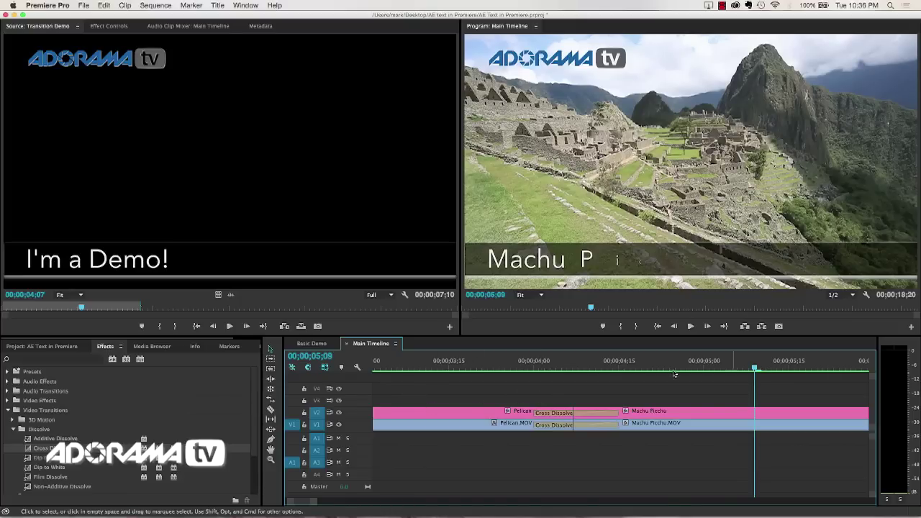
{"action": "scroll", "coordinate": [692, 367], "scroll_direction": "right", "scroll_amount": 5}
{"action": "left_click", "coordinate": [631, 368]}
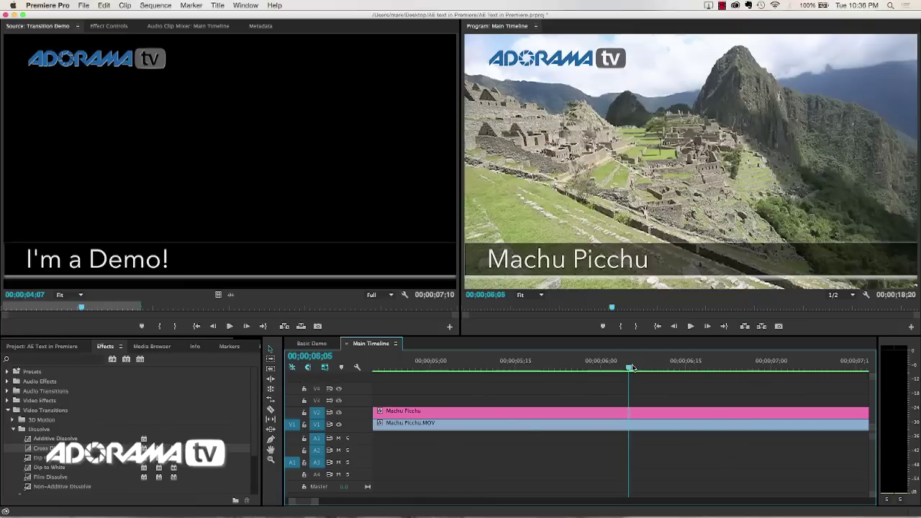
{"action": "left_click_drag", "start_coordinate": [631, 368], "coordinate": [696, 369]}
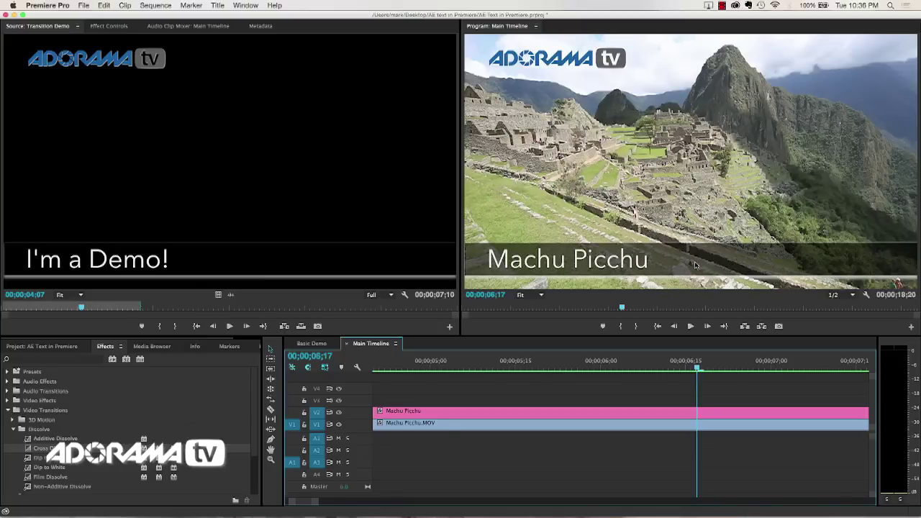
{"action": "key", "text": "super+Tab"}
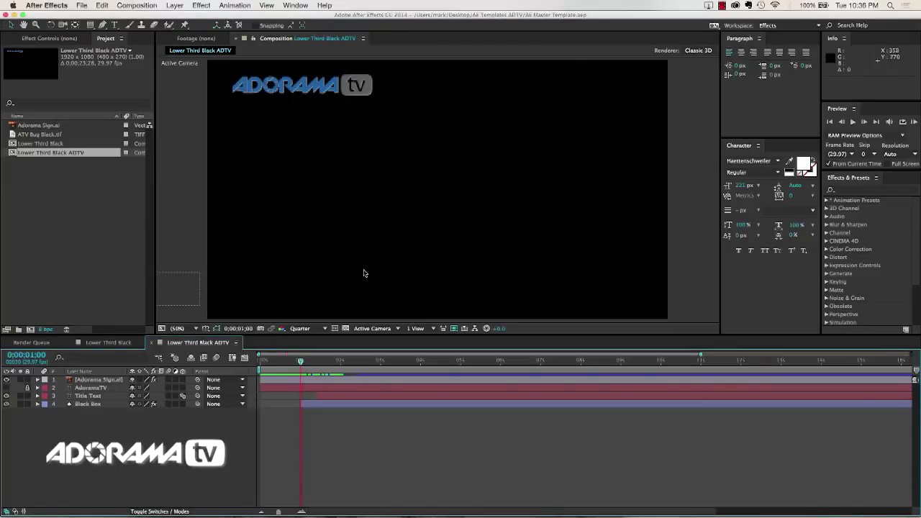
Duplicate the Lower Third Black composition from the Edit menu.
{"action": "left_click", "coordinate": [49, 192]}
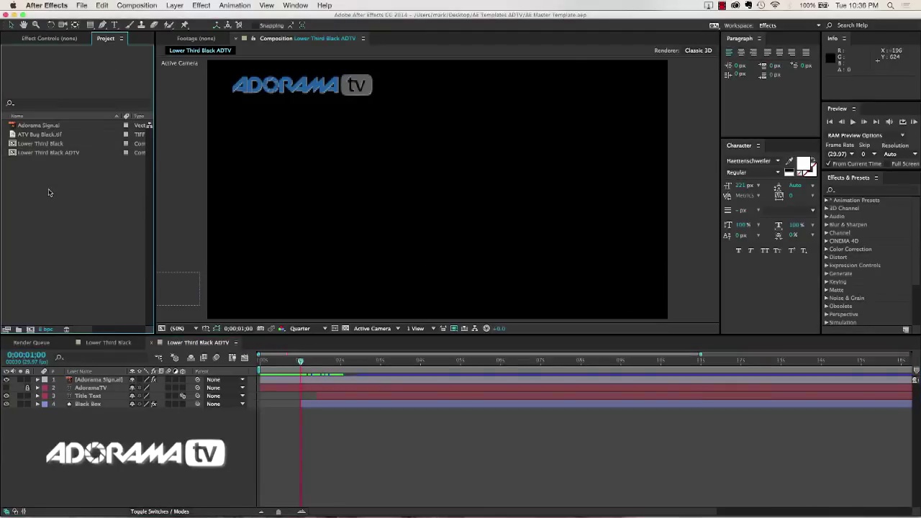
{"action": "left_click", "coordinate": [14, 144]}
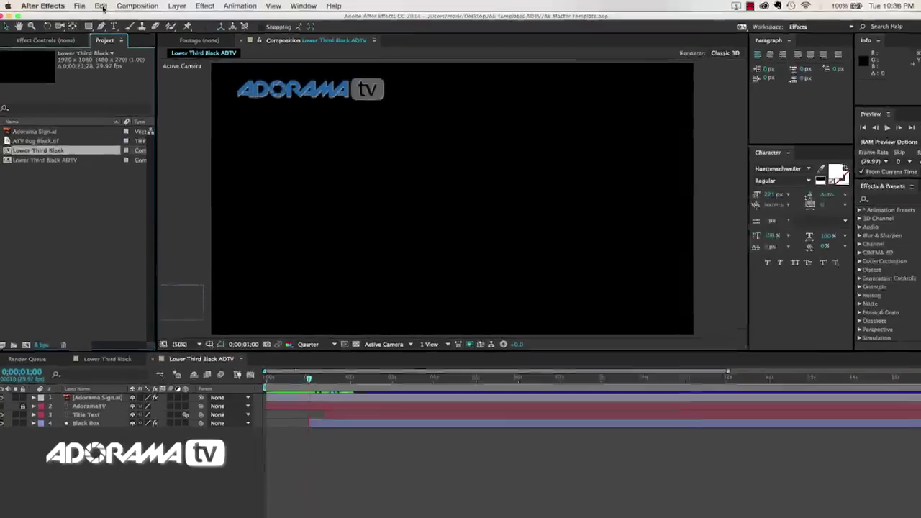
{"action": "left_click", "coordinate": [103, 6]}
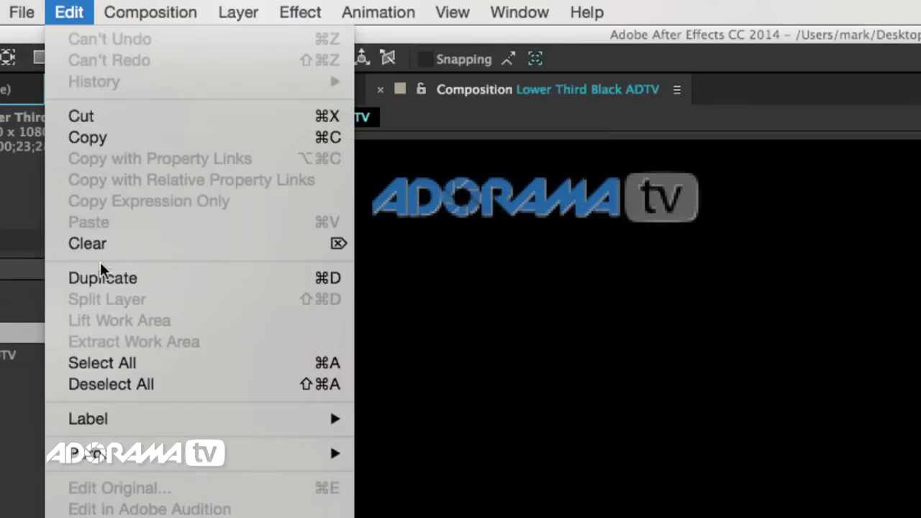
{"action": "left_click", "coordinate": [102, 284]}
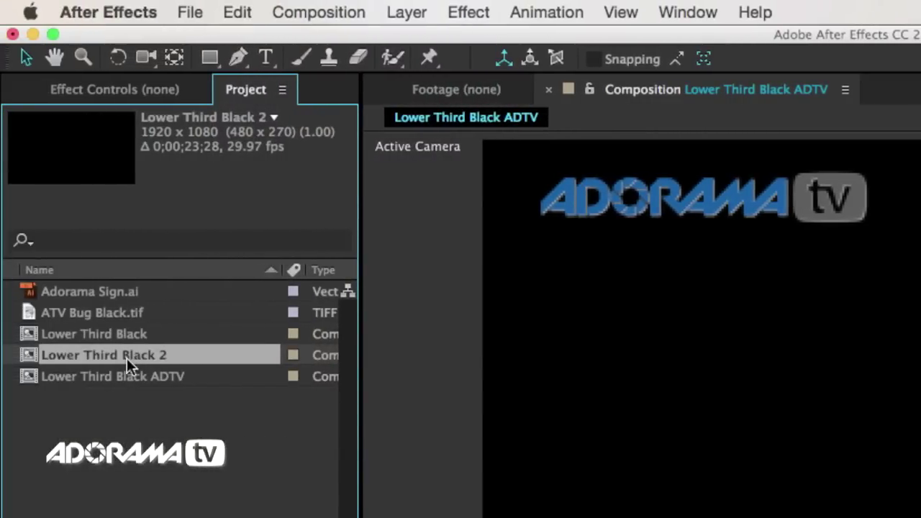
Rename the duplicate to 'Lower Third White' and open it in the viewer.
{"action": "key", "text": "Return"}
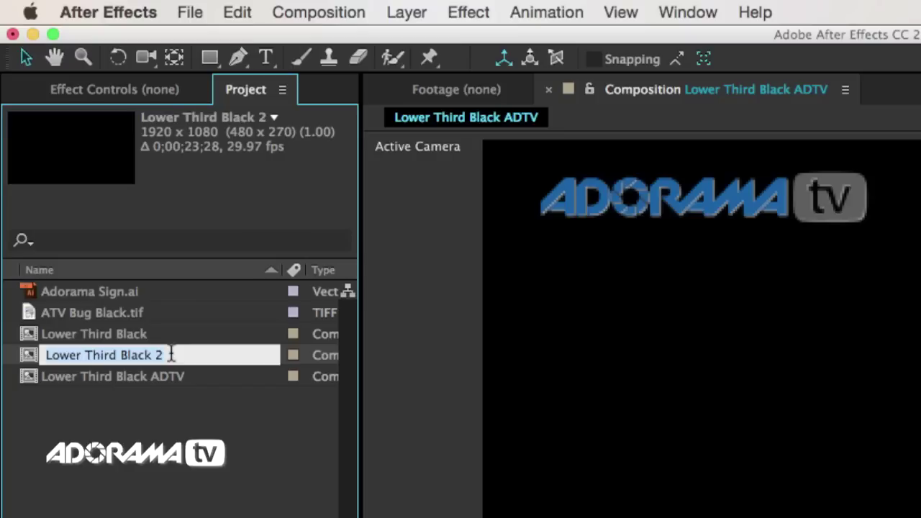
{"action": "left_click", "coordinate": [171, 354]}
{"action": "key", "text": "BackSpace"}
{"action": "key", "text": "BackSpace"}
{"action": "key", "text": "BackSpace"}
{"action": "key", "text": "BackSpace"}
{"action": "key", "text": "BackSpace"}
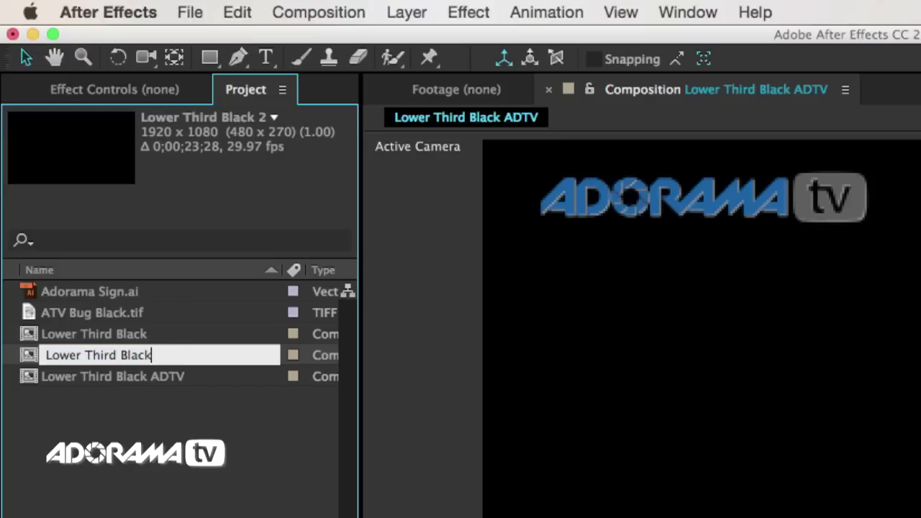
{"action": "key", "text": "BackSpace"}
{"action": "type", "text": "White"}
{"action": "key", "text": "Return"}
{"action": "double_click", "coordinate": [58, 376]}
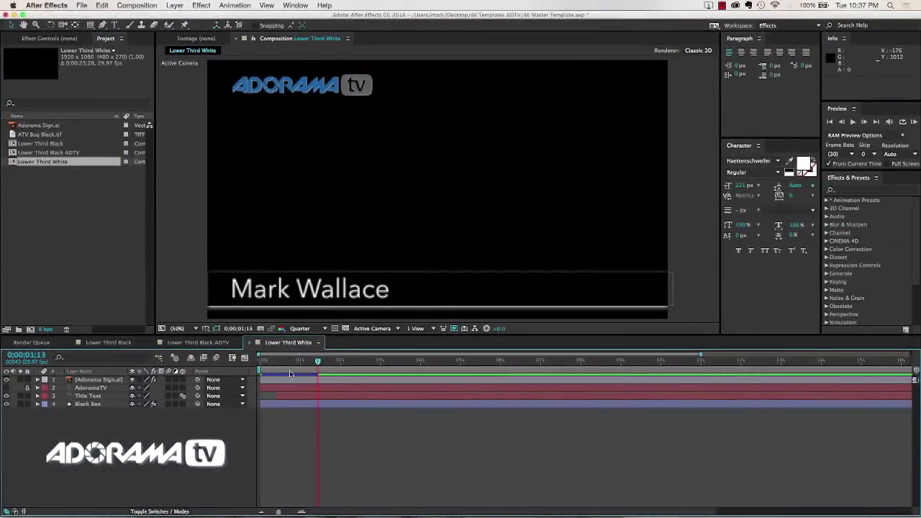
Change the Black Box layer's fill colour to white (FFFFFF).
{"action": "left_click", "coordinate": [389, 302]}
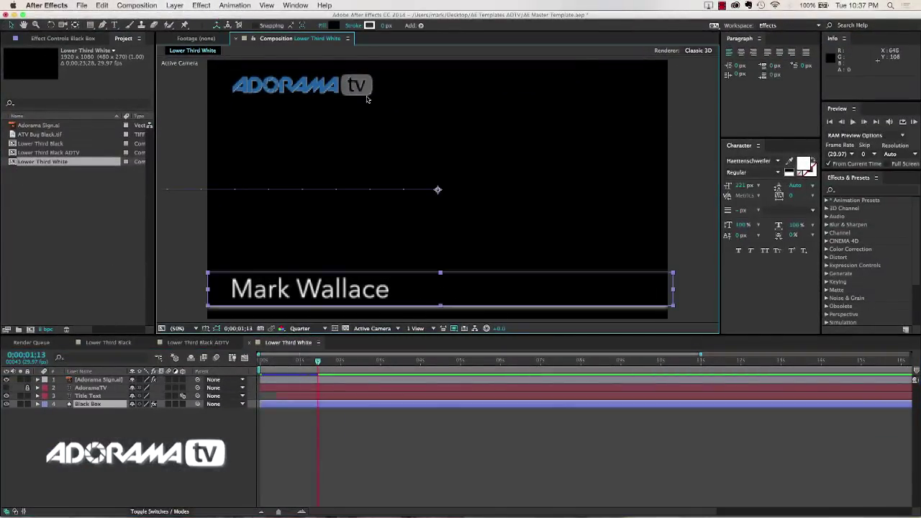
{"action": "left_click", "coordinate": [341, 27]}
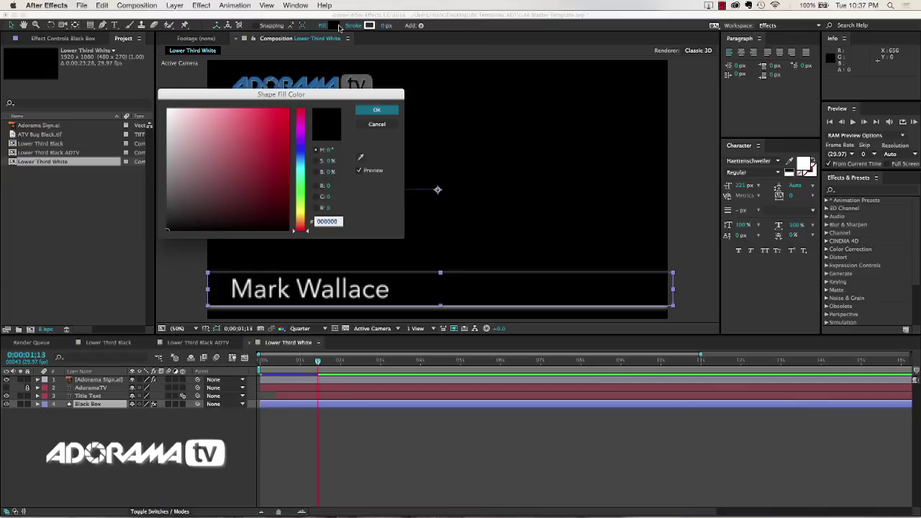
{"action": "type", "text": "ffffff"}
{"action": "left_click", "coordinate": [376, 110]}
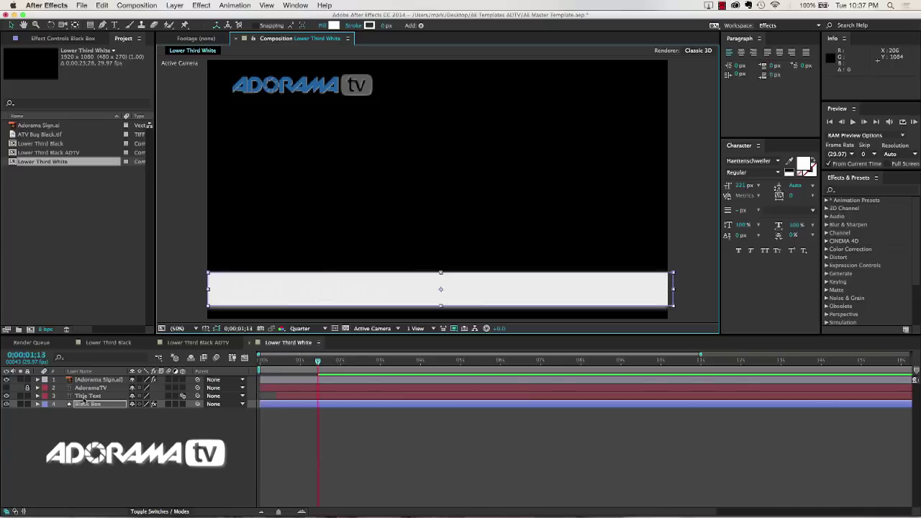
Set the Title Text layer to black and scrub to preview the name animation.
{"action": "left_click", "coordinate": [85, 397]}
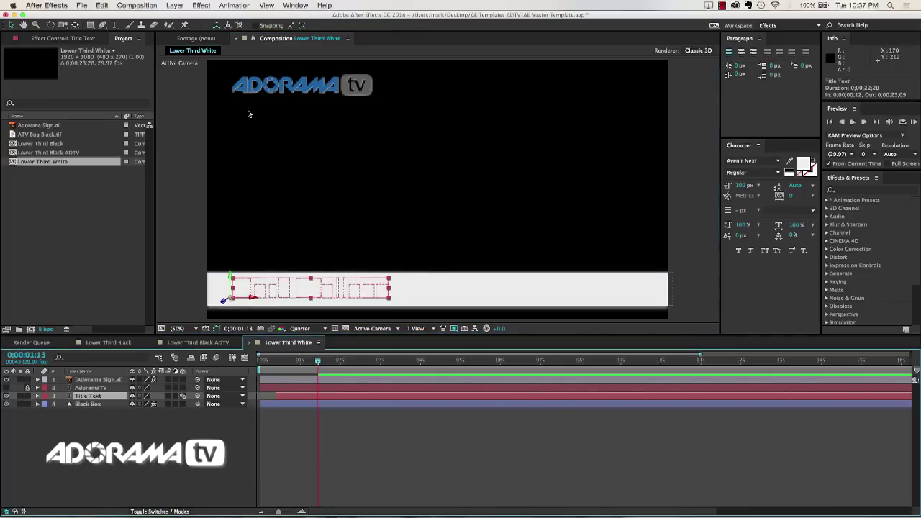
{"action": "left_click", "coordinate": [831, 65]}
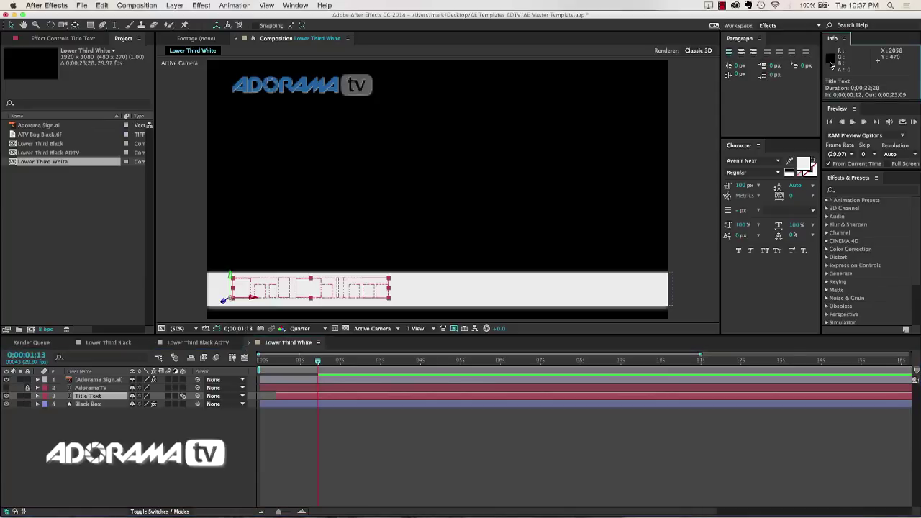
{"action": "left_click", "coordinate": [789, 173]}
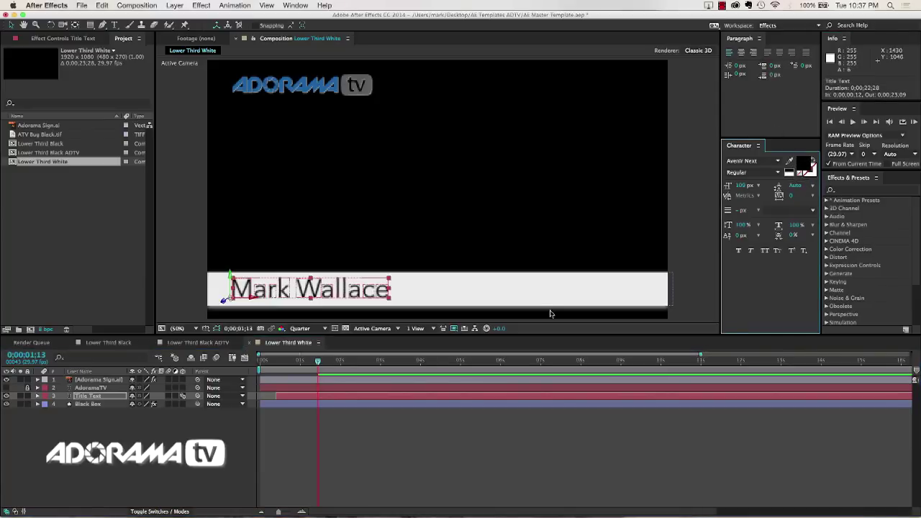
{"action": "left_click", "coordinate": [232, 473]}
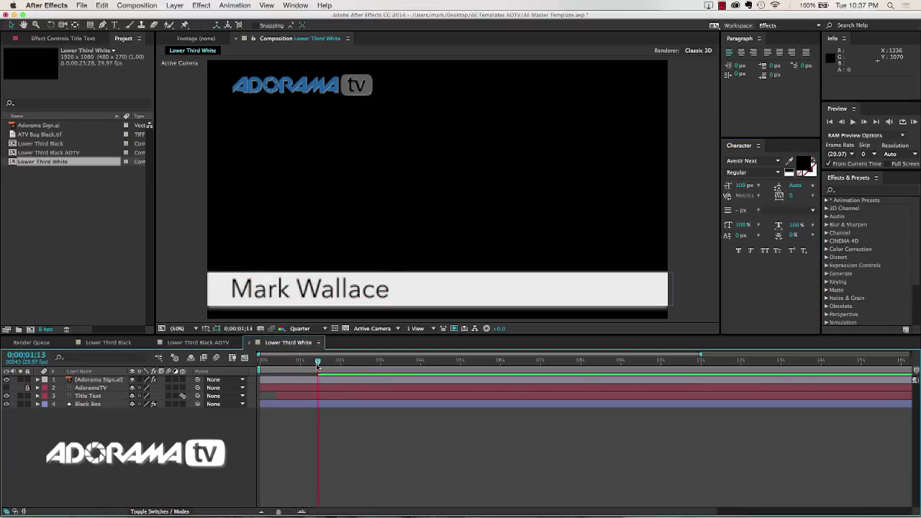
{"action": "mouse_move", "coordinate": [318, 367]}
{"action": "left_mouse_down"}
{"action": "mouse_move", "coordinate": [304, 367]}
{"action": "mouse_move", "coordinate": [327, 365]}
{"action": "left_mouse_up"}
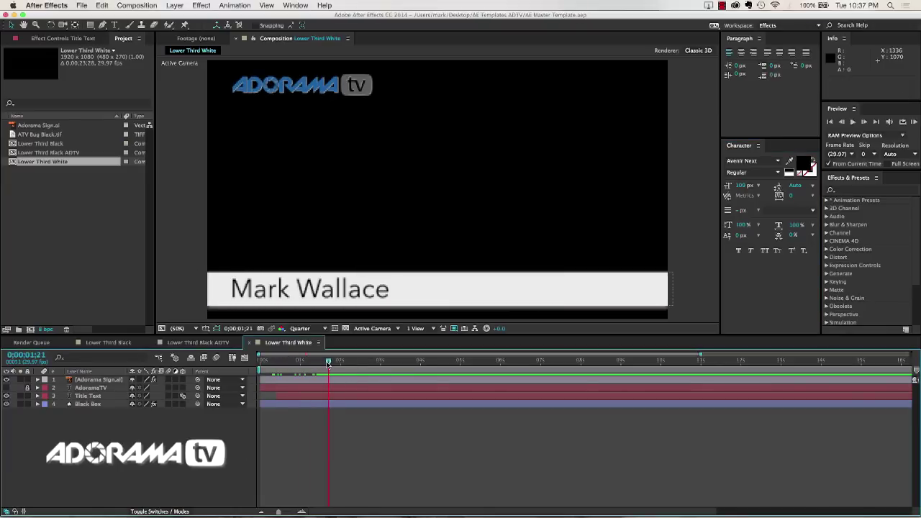
{"action": "key", "text": "super+Tab"}
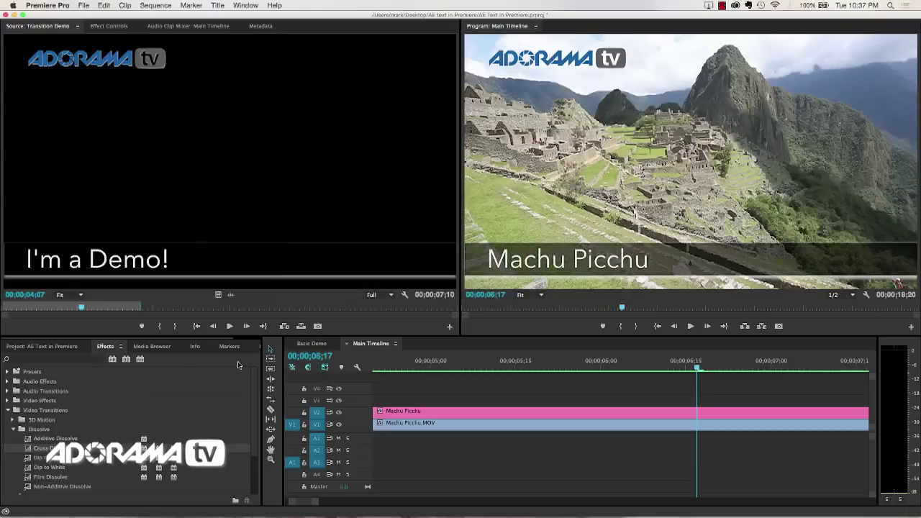
Show the Project panel's item list and collapse the Lower Thirds folder.
{"action": "left_click", "coordinate": [45, 346]}
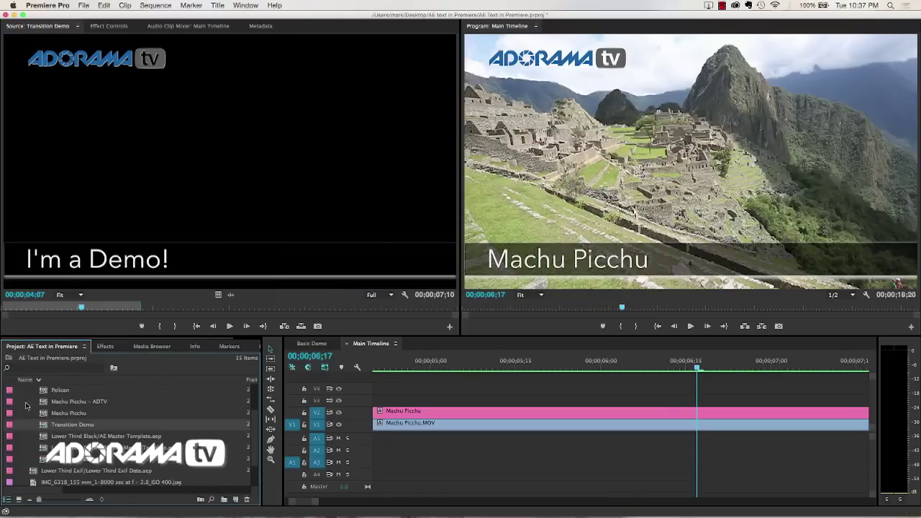
{"action": "scroll", "coordinate": [27, 404], "scroll_direction": "up", "scroll_amount": 2}
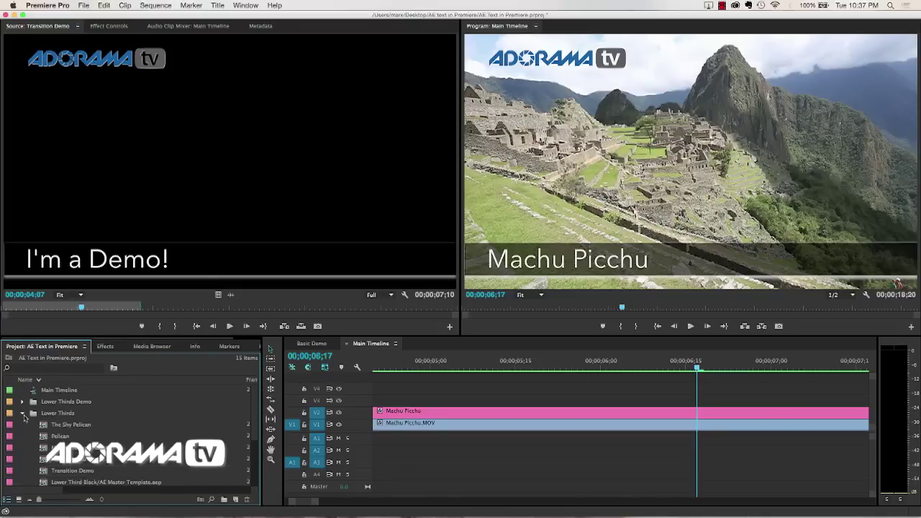
{"action": "left_click", "coordinate": [23, 414]}
Import Lower Third White from Desktop/AE Templates ADTV/AE Master Template.aep and preview it in Source.
{"action": "right_click", "coordinate": [33, 474]}
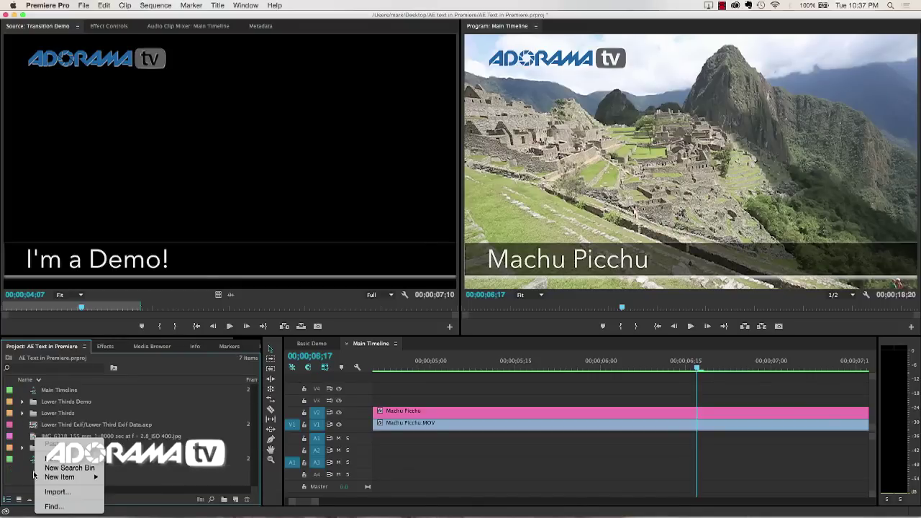
{"action": "left_click", "coordinate": [49, 492]}
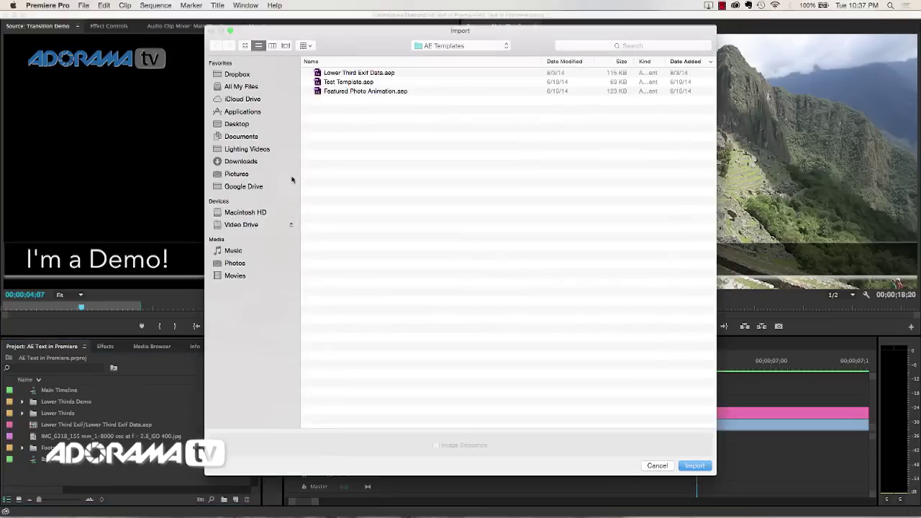
{"action": "left_click", "coordinate": [237, 123]}
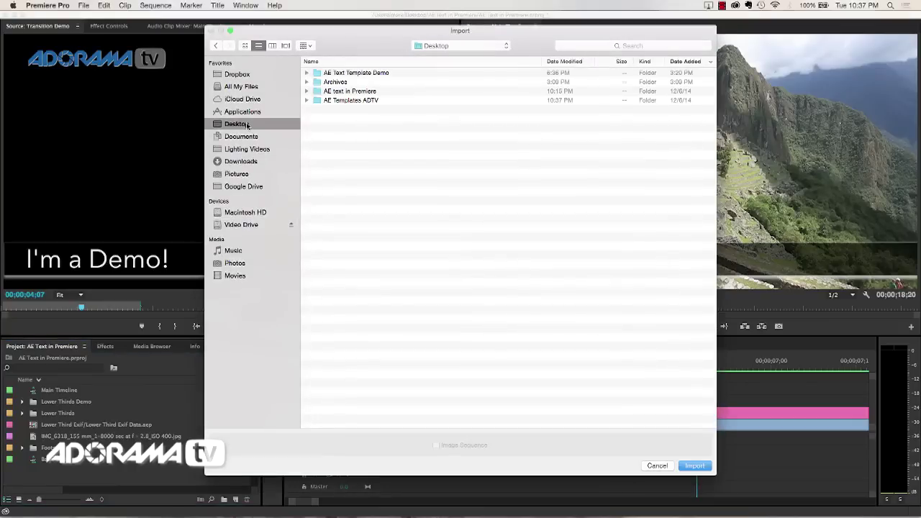
{"action": "double_click", "coordinate": [315, 100]}
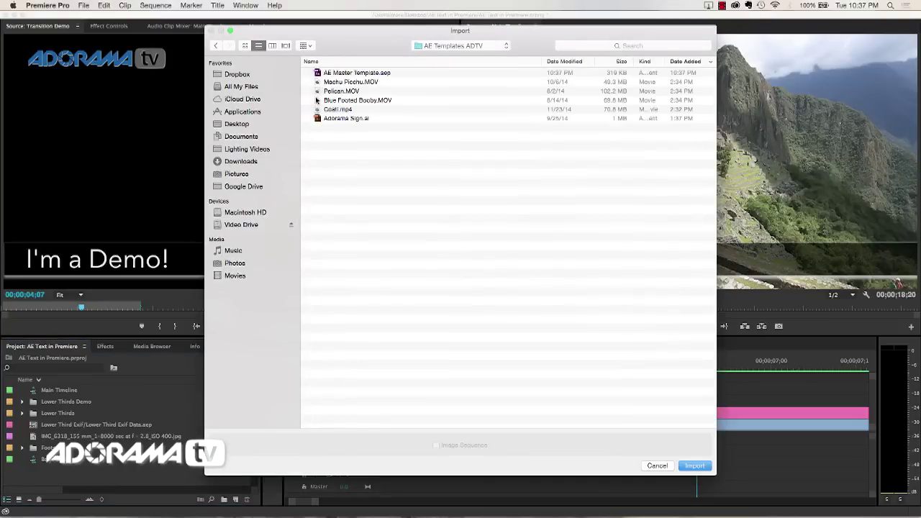
{"action": "double_click", "coordinate": [328, 73]}
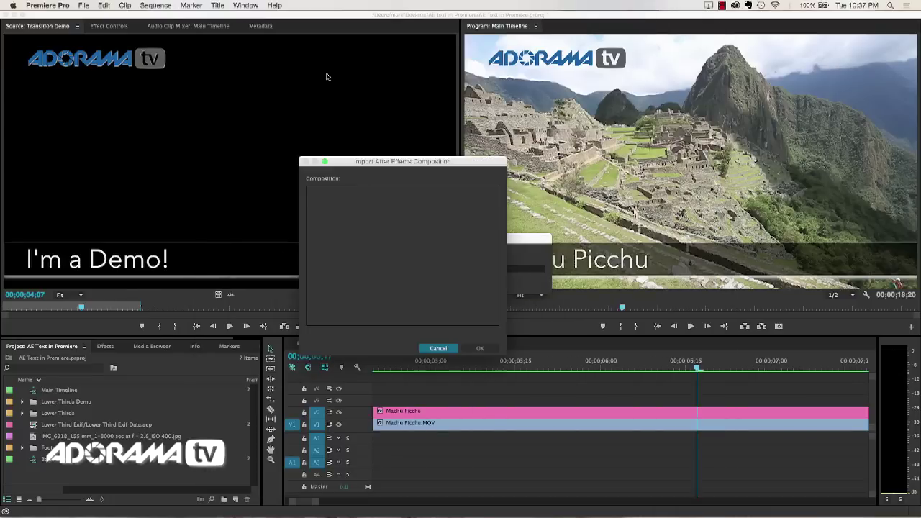
{"action": "left_click", "coordinate": [364, 208]}
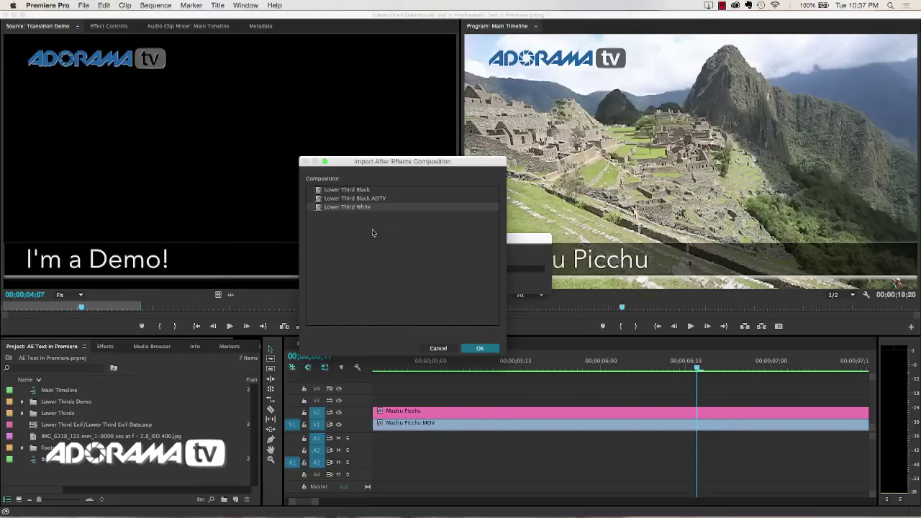
{"action": "left_click", "coordinate": [480, 348]}
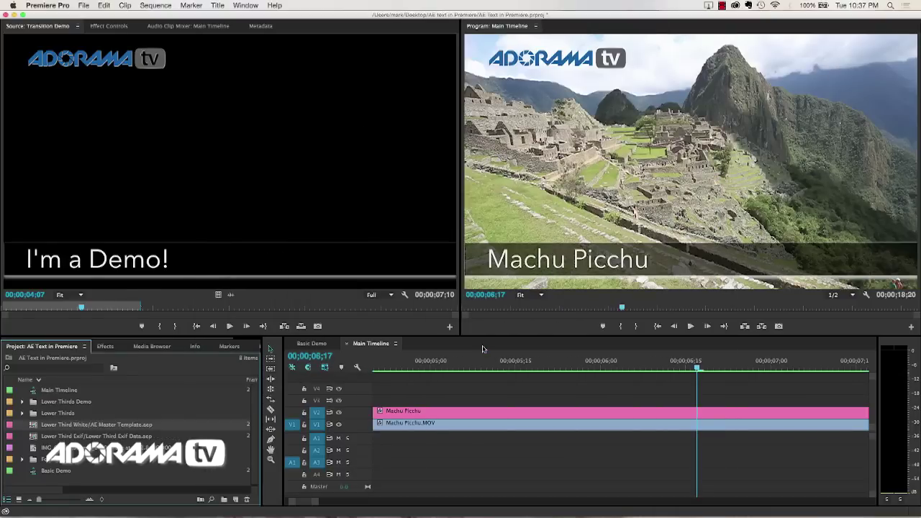
{"action": "double_click", "coordinate": [35, 425]}
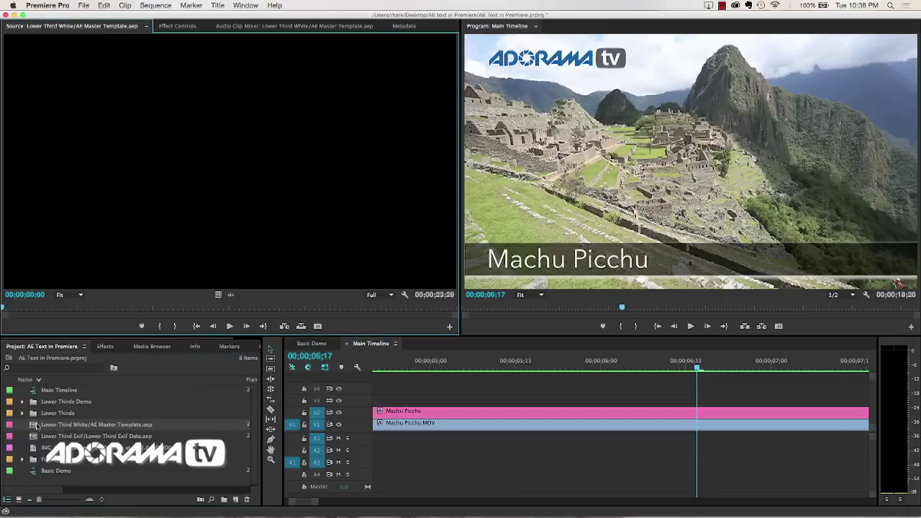
{"action": "left_click", "coordinate": [95, 308]}
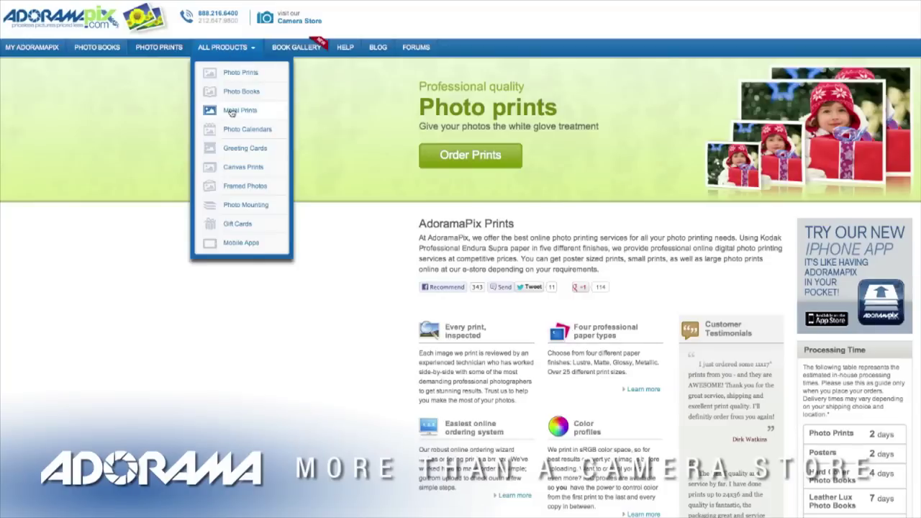
Go to the AdoramaPix Canvas Prints page.
{"action": "left_click", "coordinate": [244, 166]}
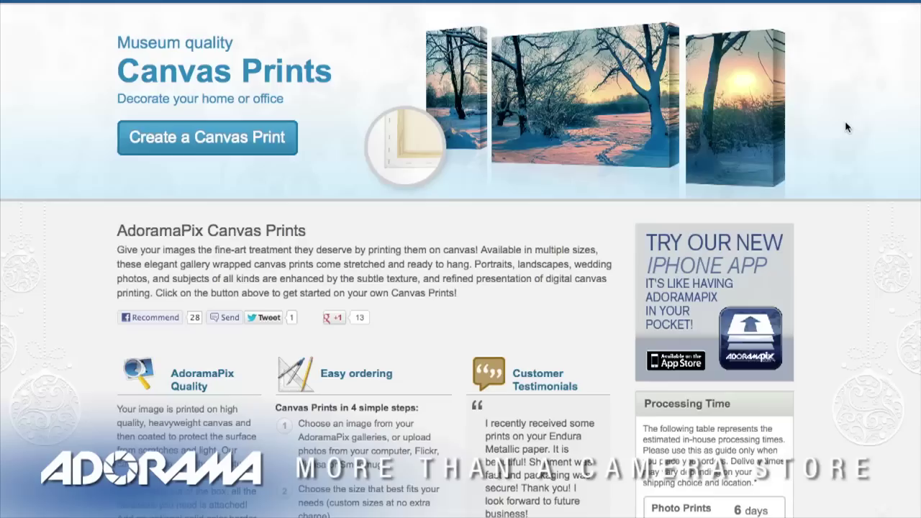